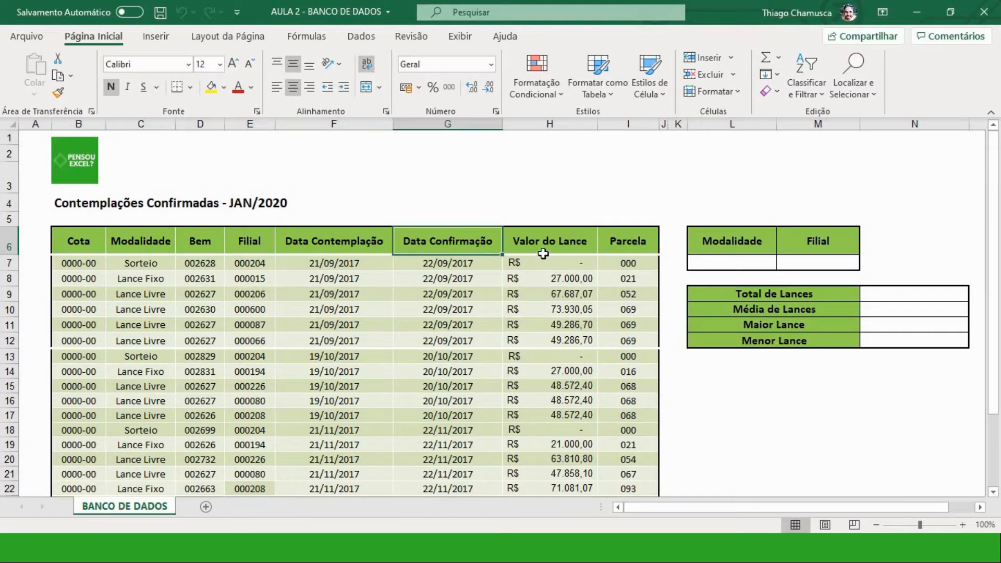
pyautogui.click(588, 251)
pyautogui.click(617, 239)
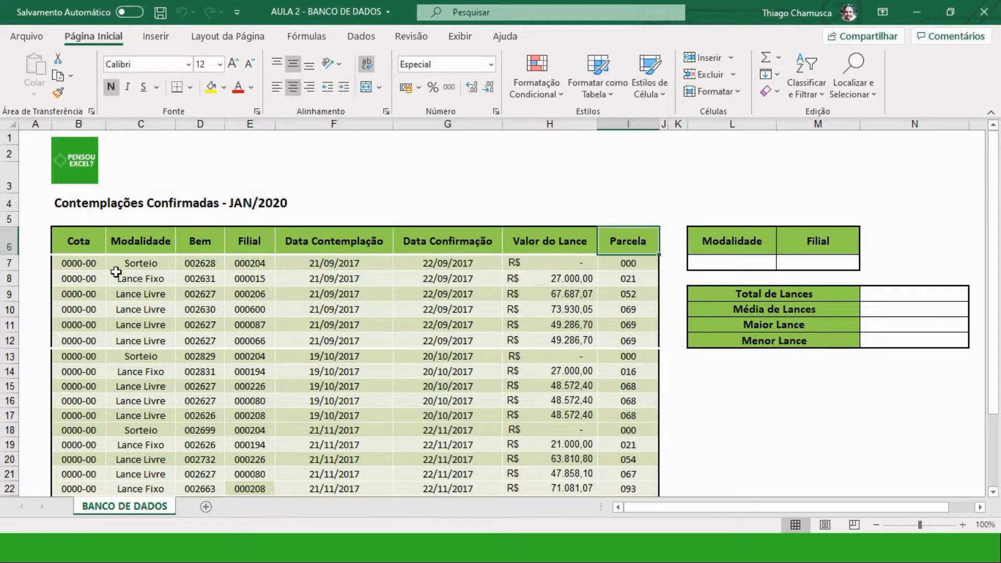
pyautogui.scroll(-3, 143, 257)
pyautogui.scroll(1, 151, 257)
pyautogui.scroll(2, 153, 255)
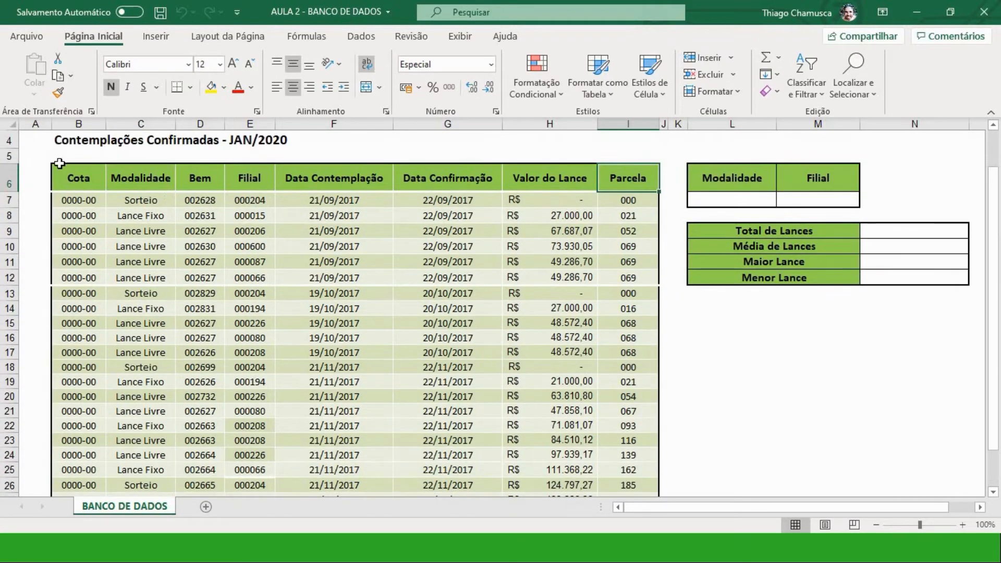
# Step: Apply a thick outside border around the whole contemplations table, B6:I30
pyautogui.moveTo(78, 173); pyautogui.dragTo(605, 459)
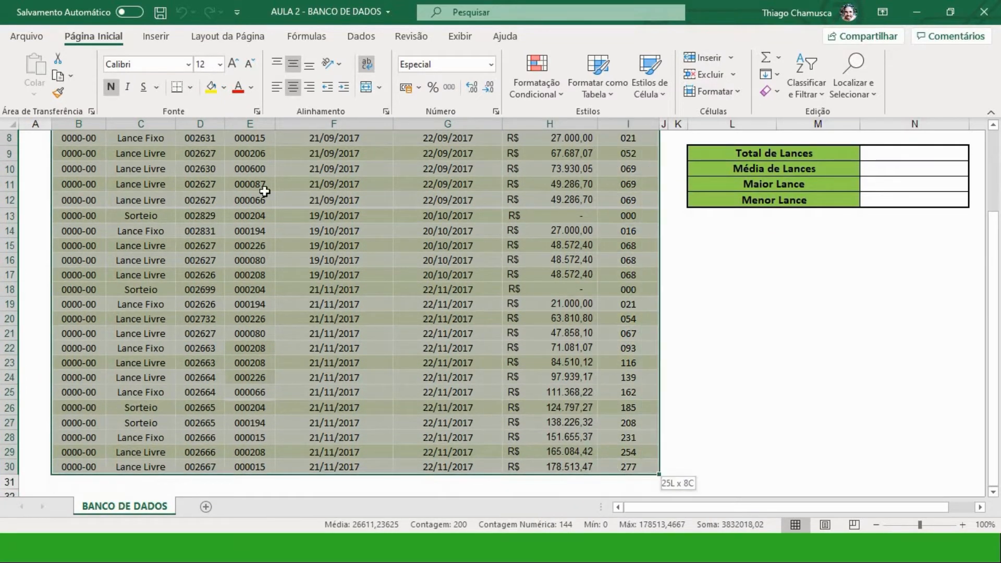
pyautogui.click(190, 87)
pyautogui.click(230, 275)
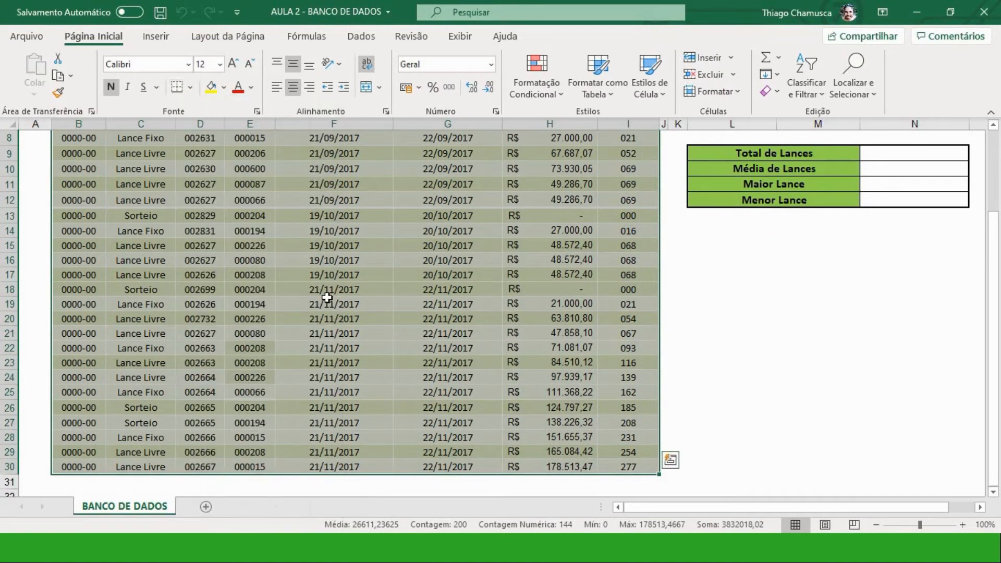
pyautogui.scroll(3, 327, 292)
pyautogui.click(331, 286)
# Step: Examine the contemplations table, the Modalidade and Filial criteria cells, and the summary cells for total, average, highest and lowest bid
pyautogui.scroll(-4, 438, 314)
pyautogui.scroll(4, 437, 315)
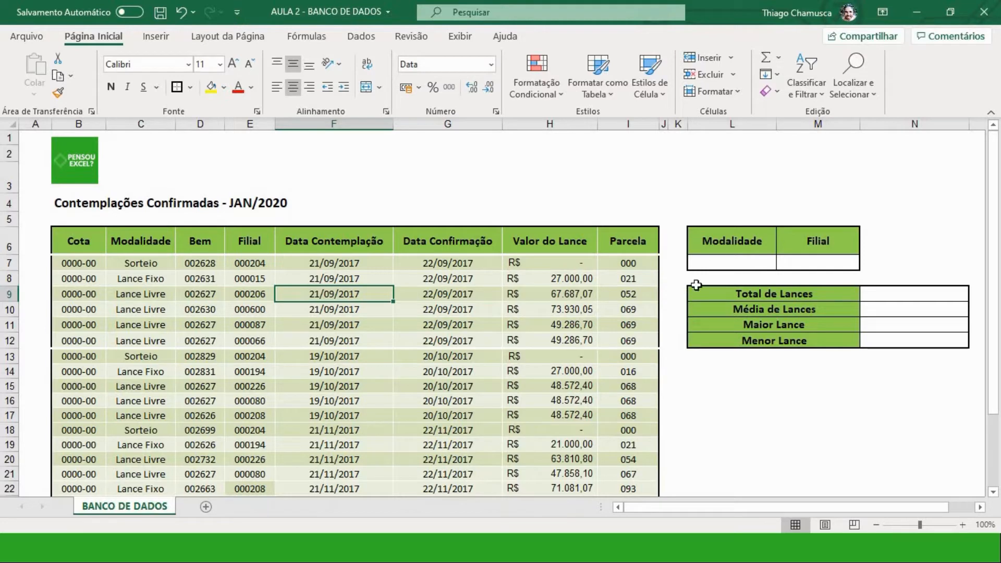
pyautogui.scroll(-2, 523, 399)
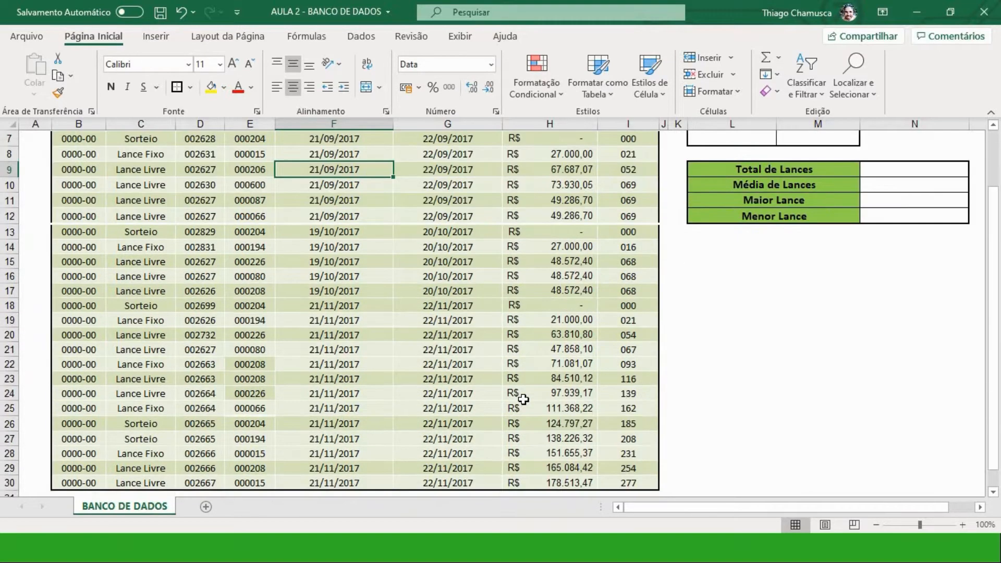
pyautogui.scroll(2, 530, 352)
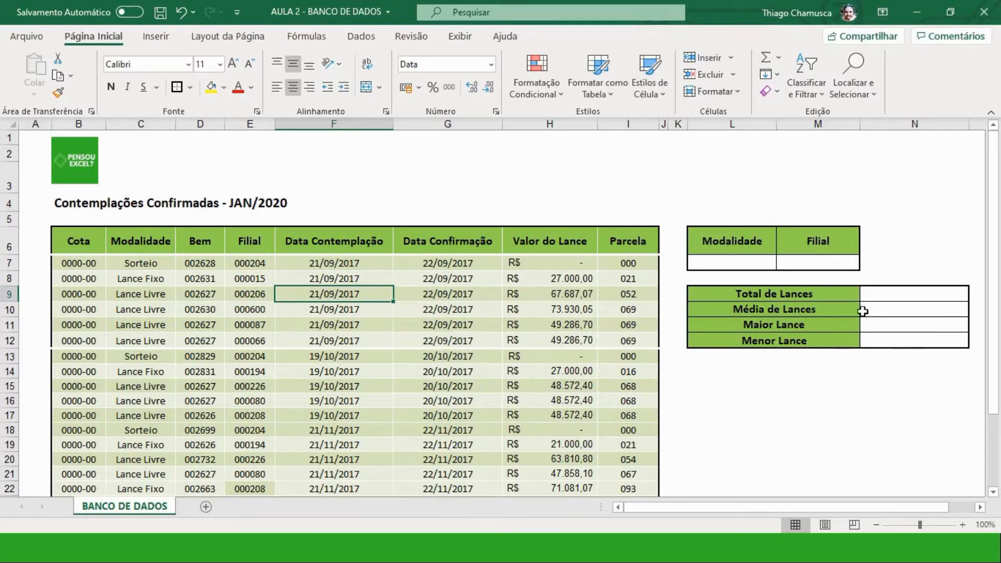
pyautogui.moveTo(834, 295); pyautogui.dragTo(892, 345)
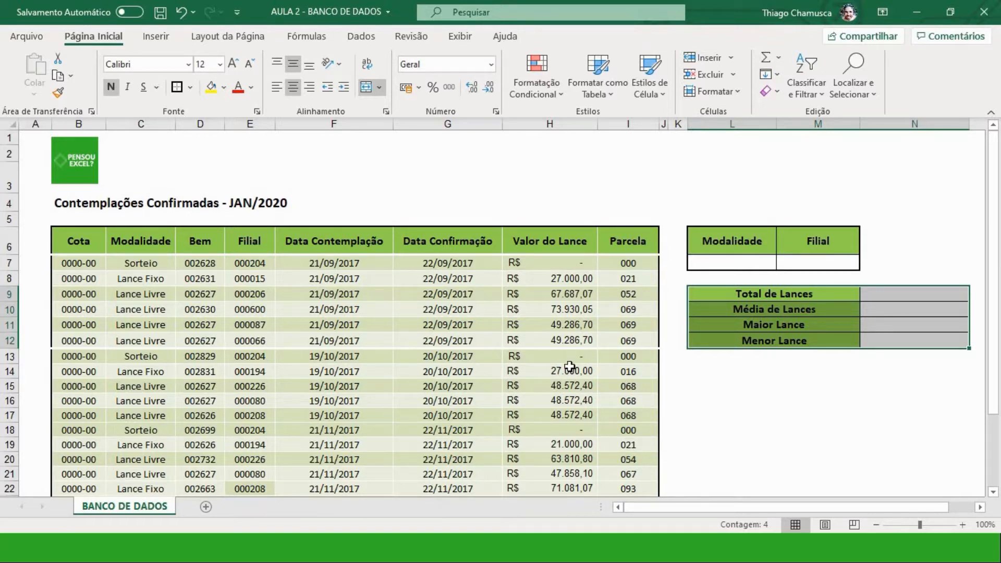
pyautogui.moveTo(758, 249); pyautogui.dragTo(816, 259)
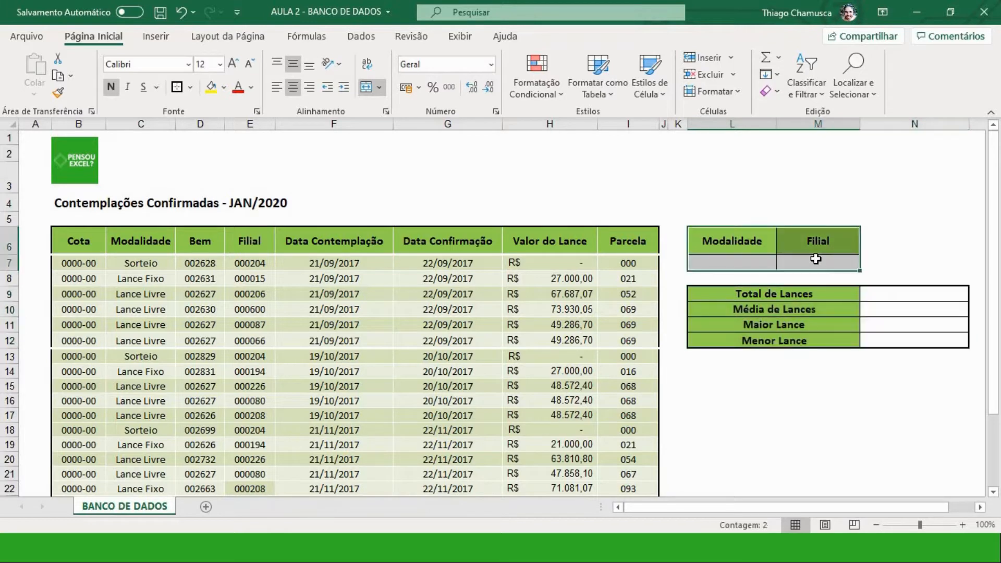
pyautogui.click(730, 247)
pyautogui.click(750, 261)
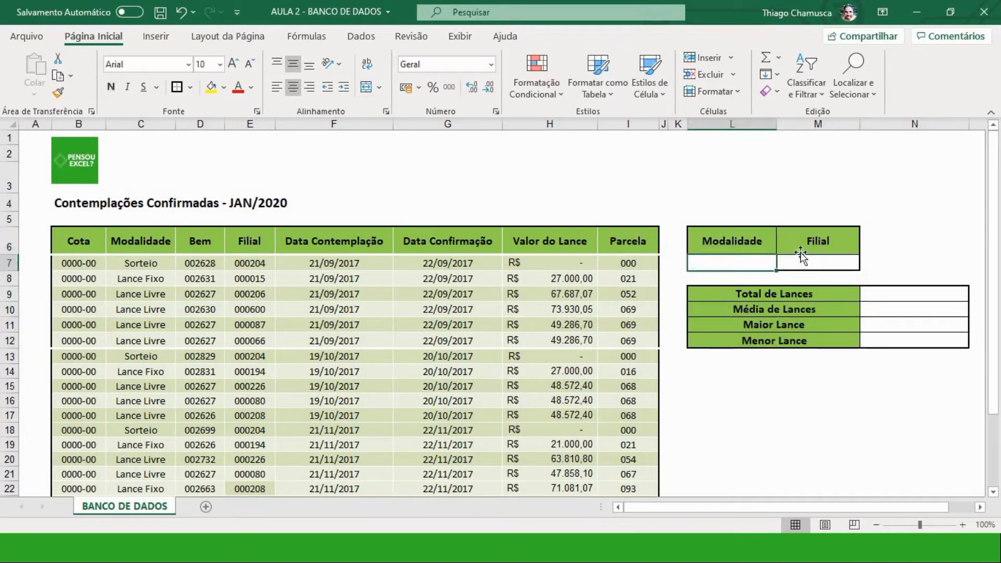
pyautogui.click(800, 252)
pyautogui.click(740, 249)
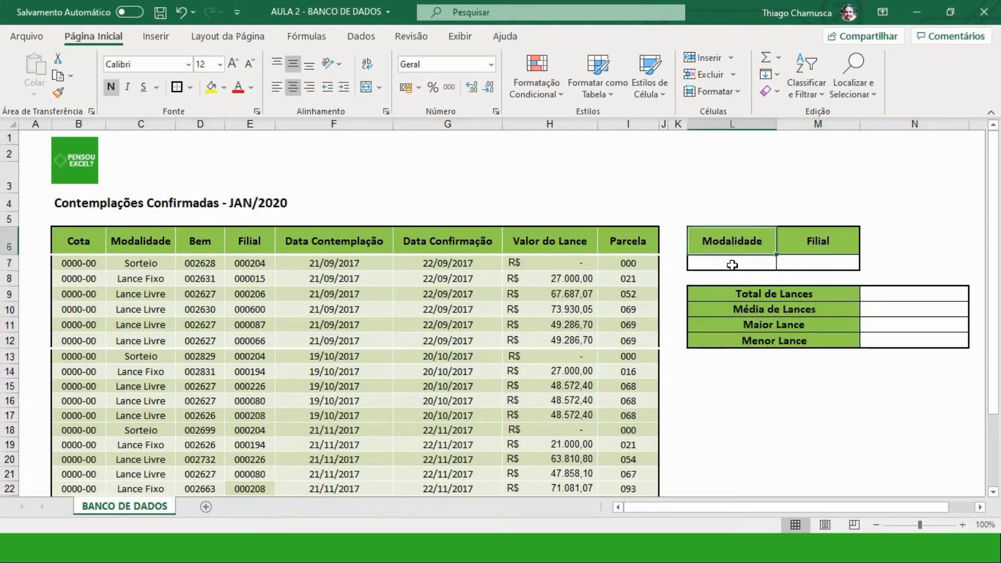
pyautogui.click(731, 265)
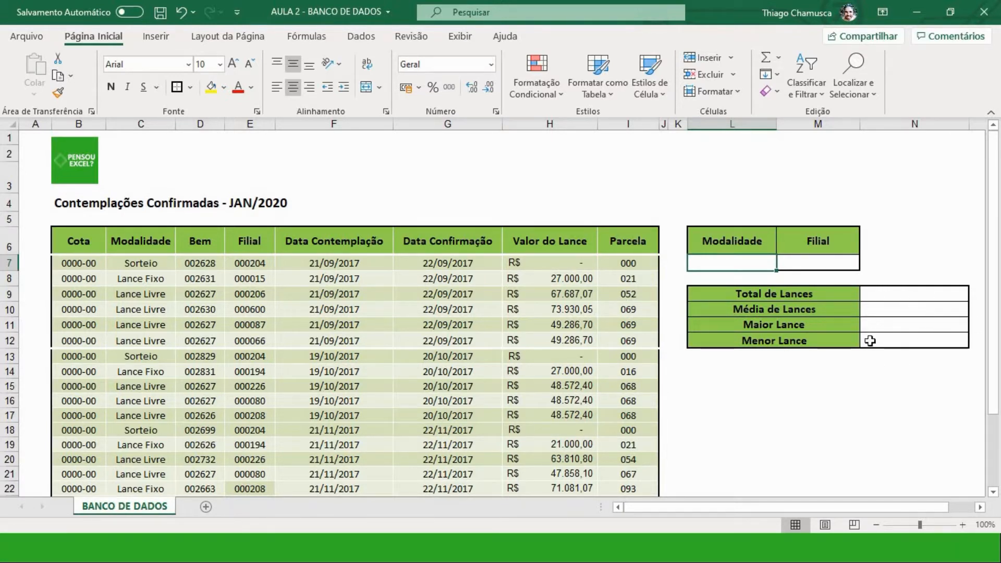
pyautogui.click(810, 261)
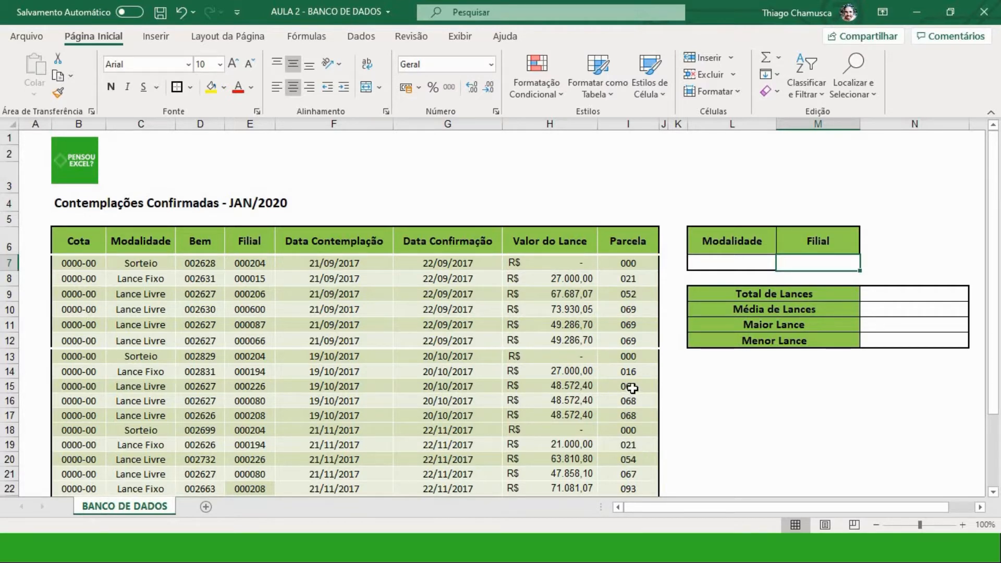
pyautogui.click(741, 261)
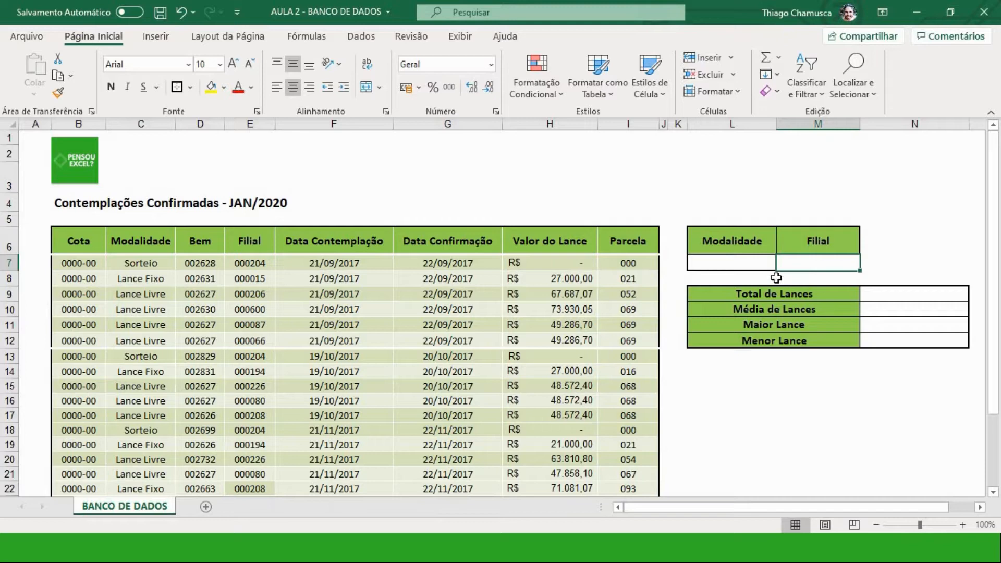
pyautogui.click(882, 307)
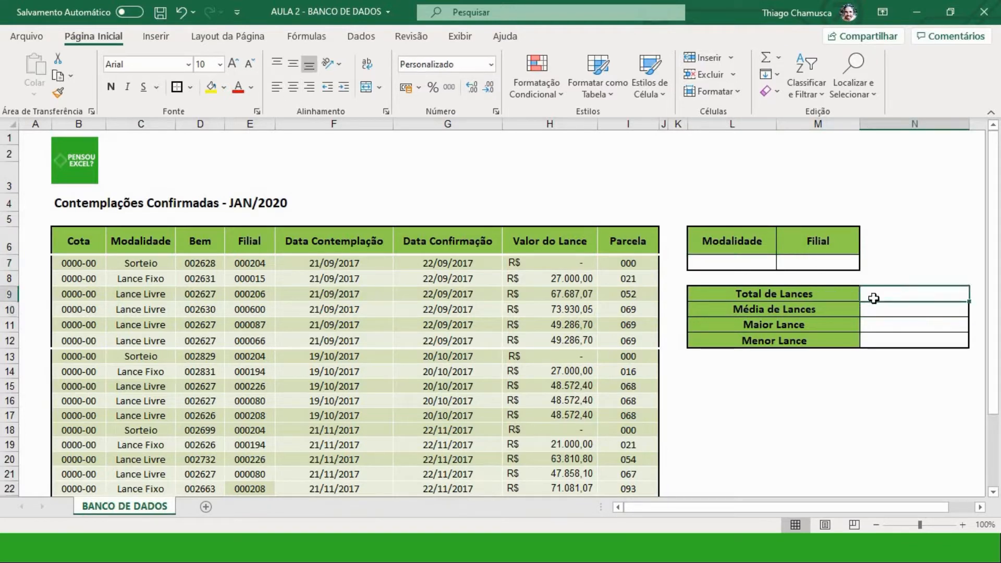
pyautogui.click(744, 261)
pyautogui.click(928, 312)
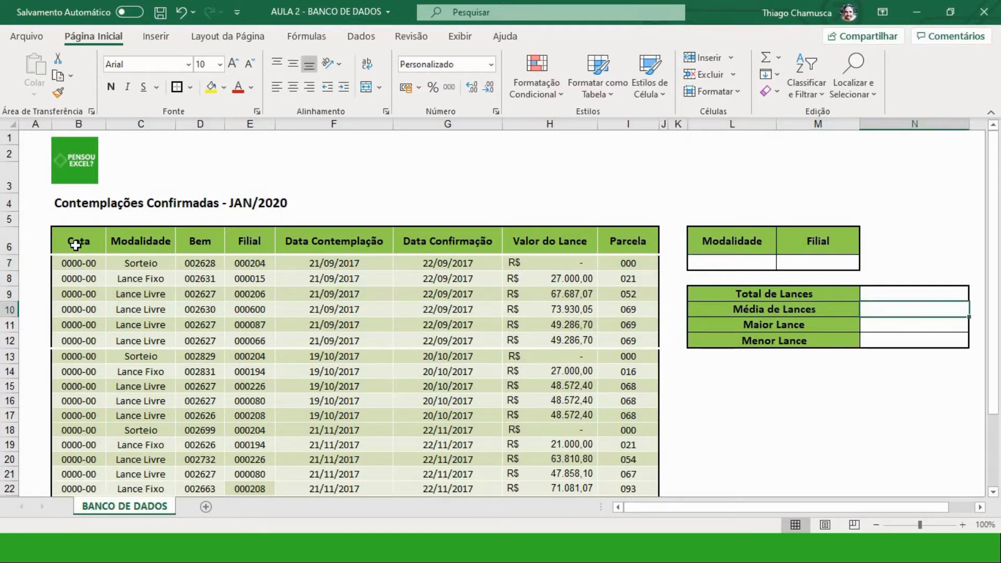
# Step: Show the formula bar and gridlines, and name the full table range including headers, B6:I30, BD_LANCES
pyautogui.moveTo(73, 239); pyautogui.dragTo(606, 497)
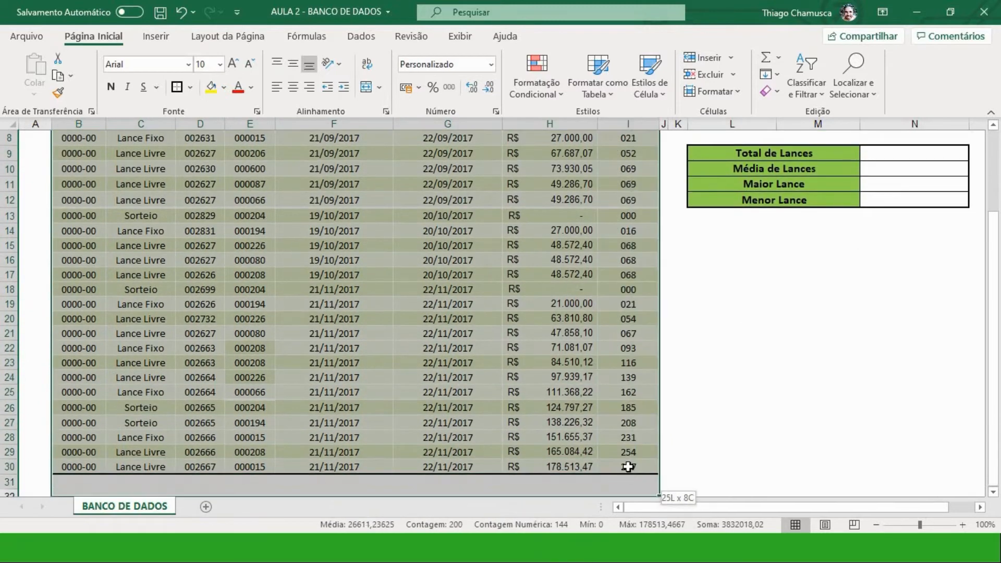
pyautogui.scroll(2, 430, 121)
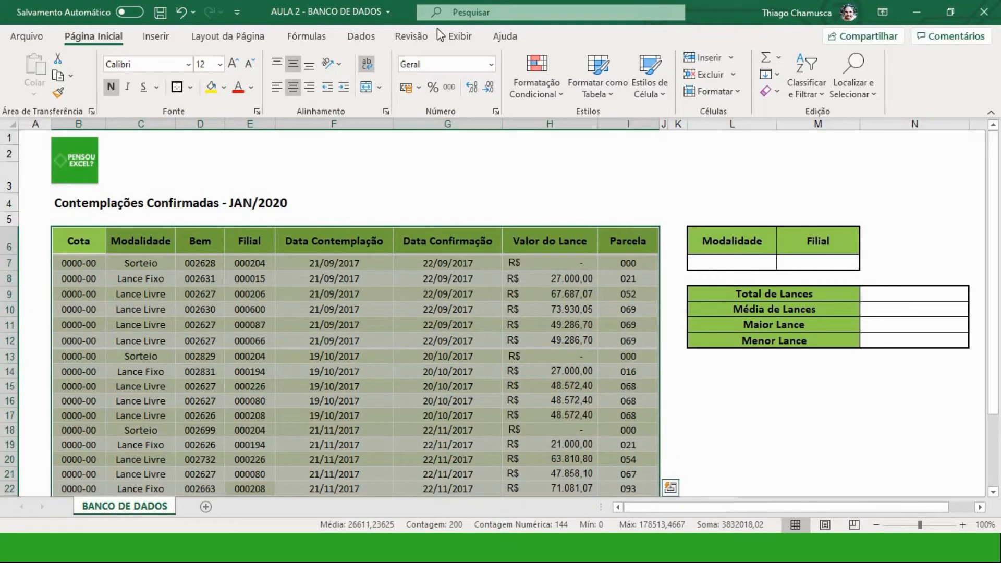
pyautogui.click(459, 36)
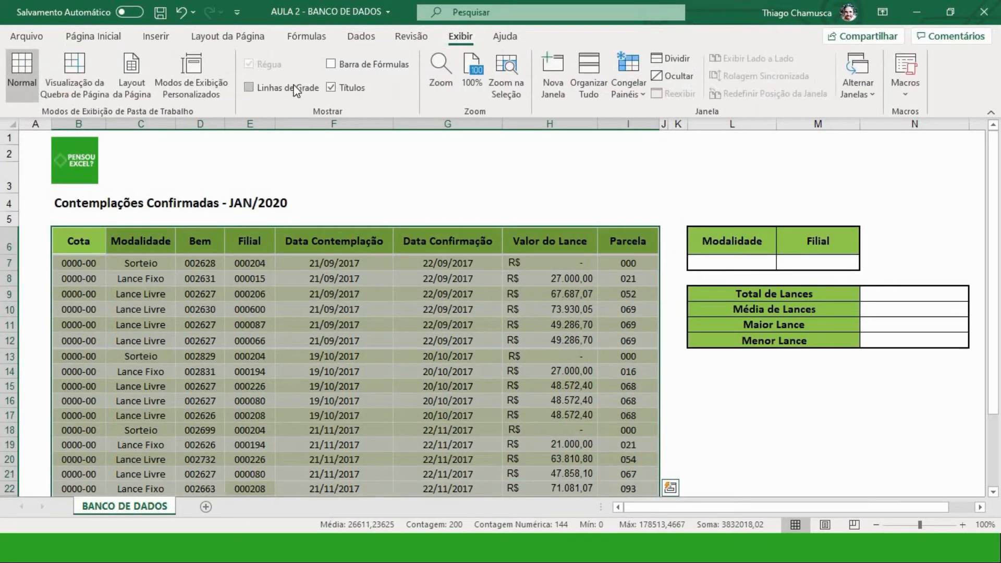
pyautogui.click(363, 66)
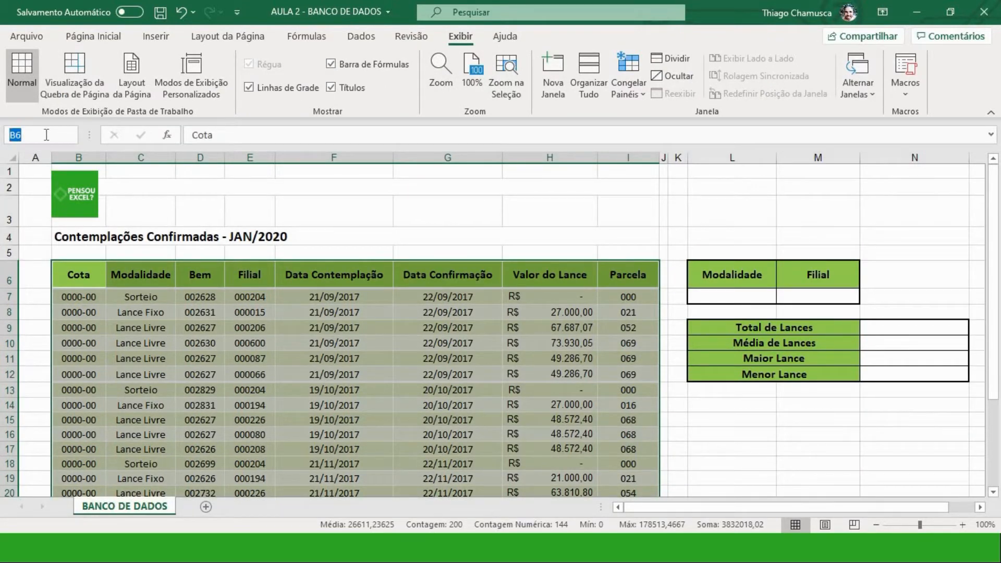
pyautogui.write('bd')
pyautogui.write('_LANCES')
pyautogui.press('Return')
# Step: Check the workbook's list of defined names for BD_LANCES
pyautogui.click(212, 290)
pyautogui.click(77, 266)
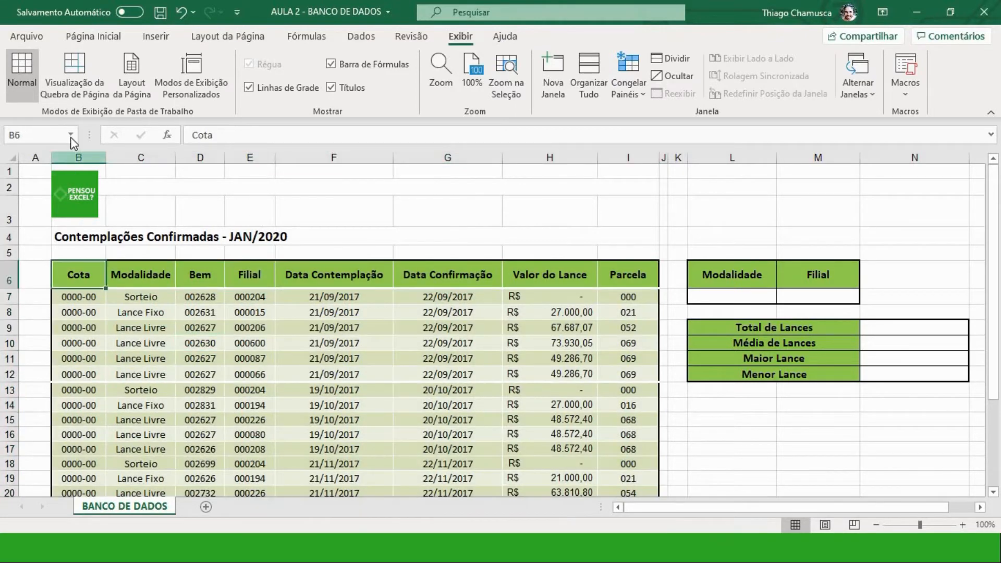
pyautogui.click(71, 135)
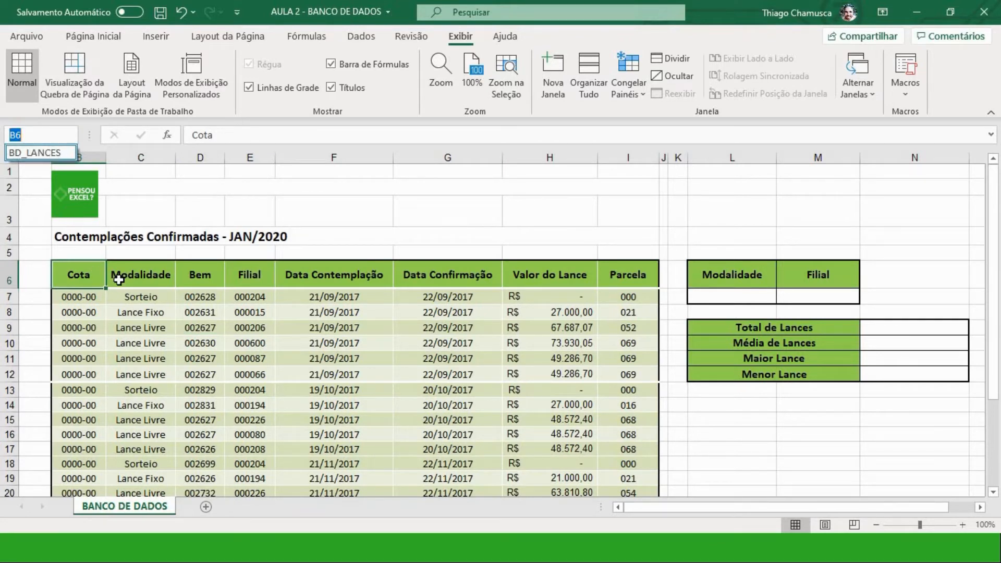
pyautogui.click(228, 337)
pyautogui.click(78, 271)
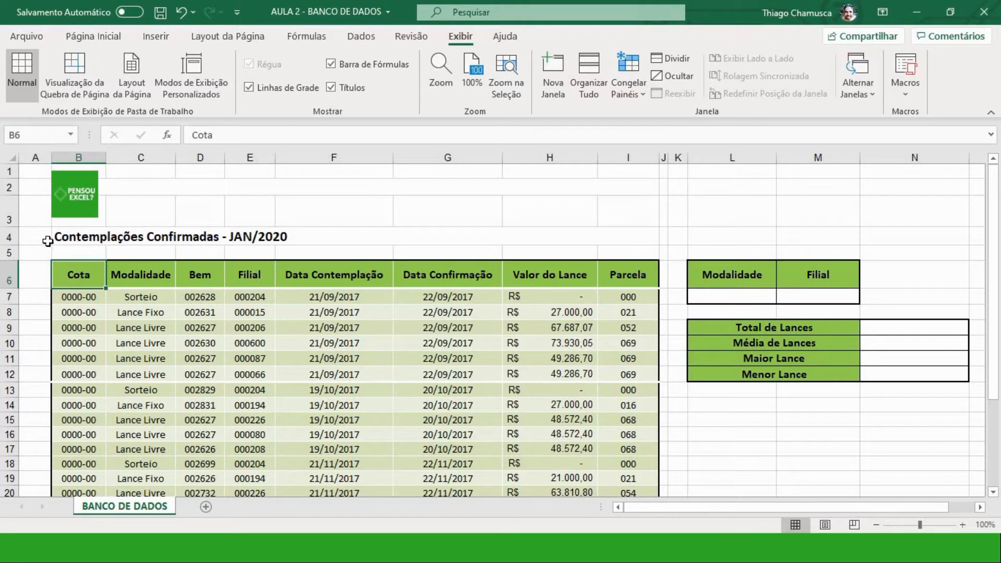
pyautogui.click(71, 135)
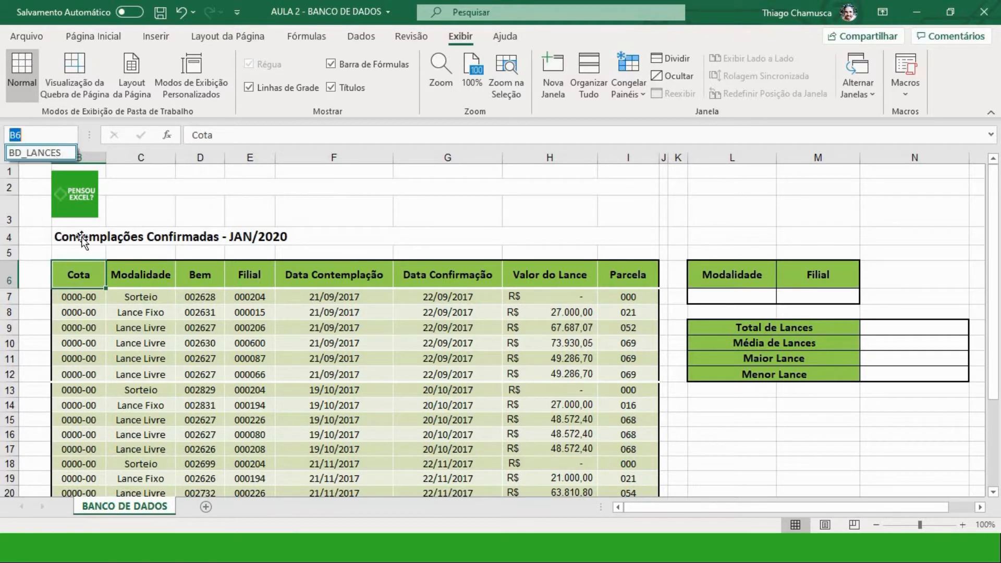
pyautogui.click(126, 303)
pyautogui.click(93, 286)
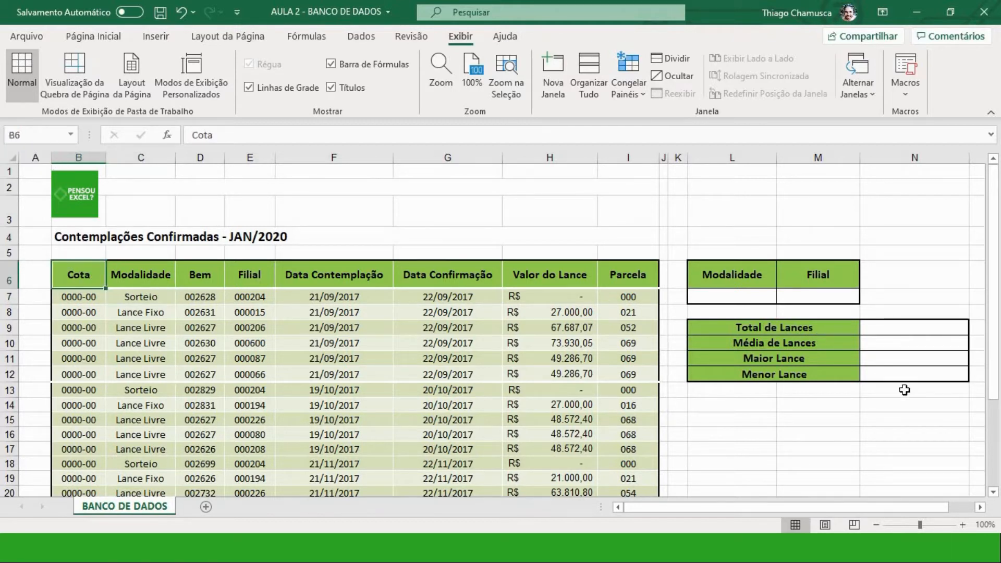
# Step: Name the Modalidade and Filial block, L6:M7, CRITÉRIOS
pyautogui.moveTo(751, 273); pyautogui.dragTo(858, 297)
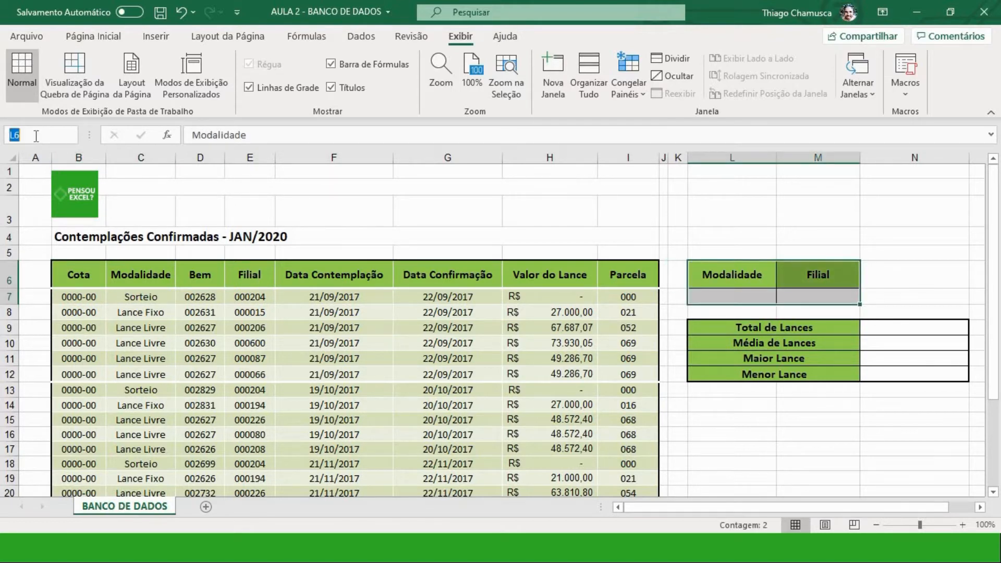
pyautogui.write('C')
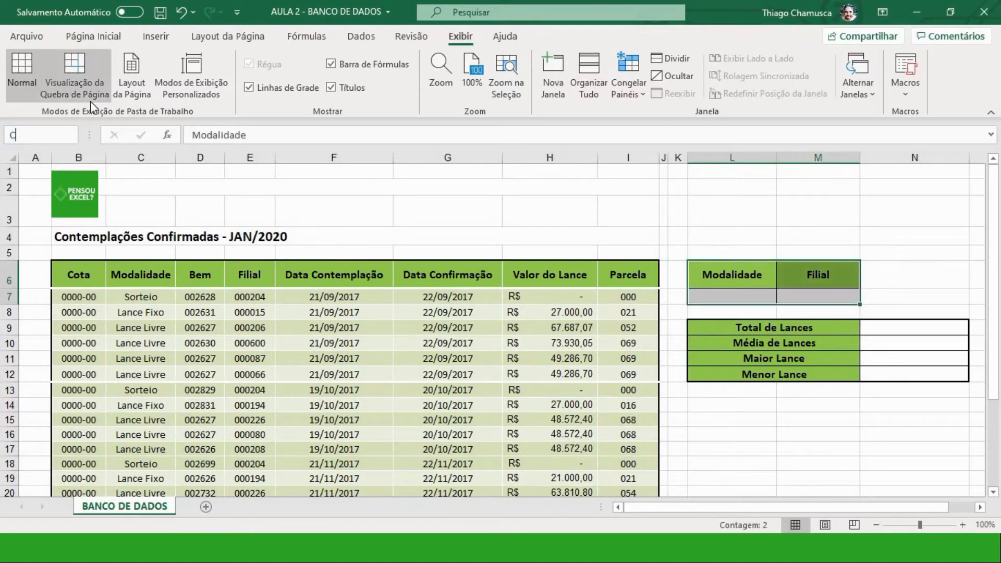
pyautogui.write('RITÉRIOS')
pyautogui.press('Return')
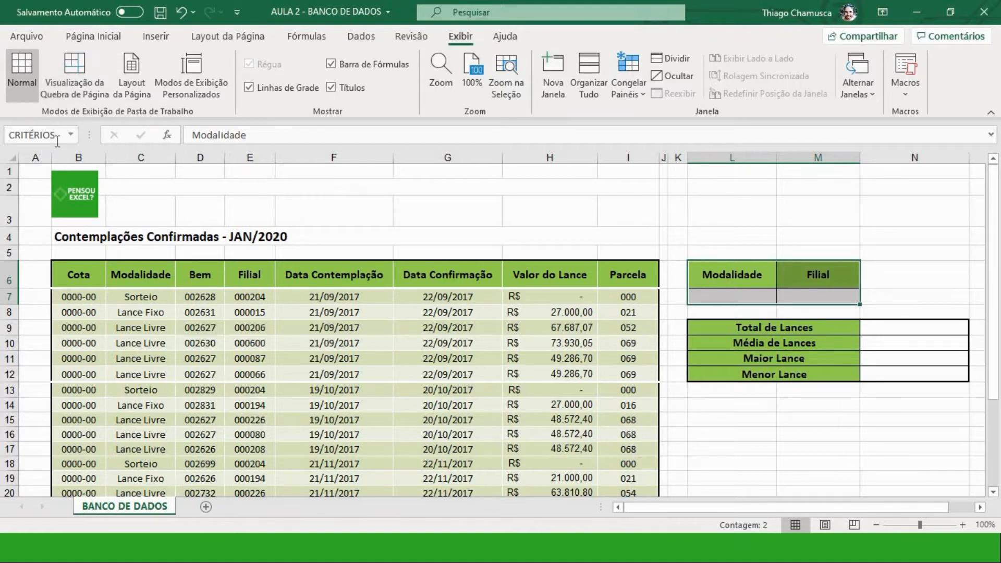
# Step: Review the list of defined names for both BD_LANCES and CRITÉRIOS
pyautogui.click(73, 140)
pyautogui.click(73, 139)
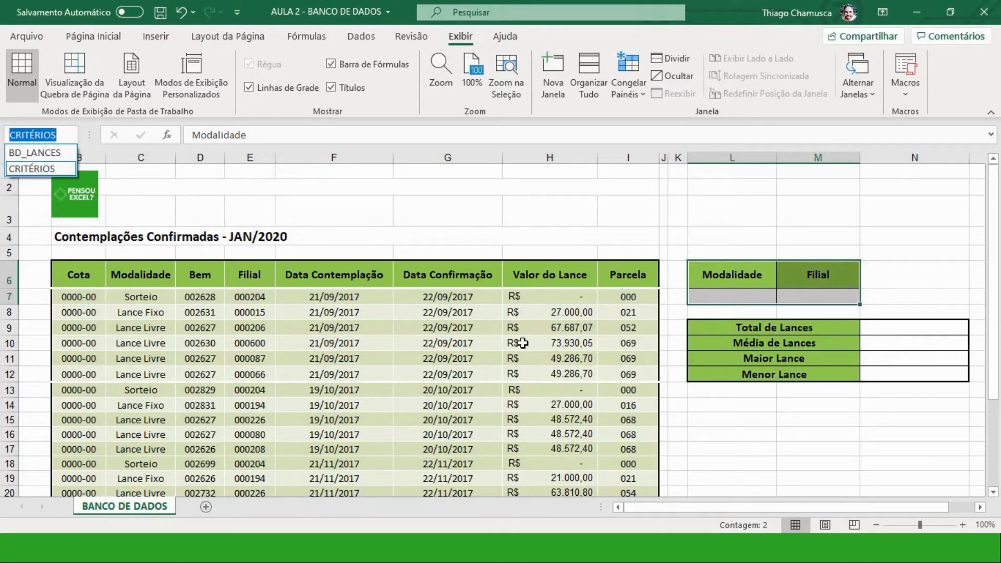
pyautogui.click(552, 322)
pyautogui.click(552, 312)
pyautogui.click(93, 282)
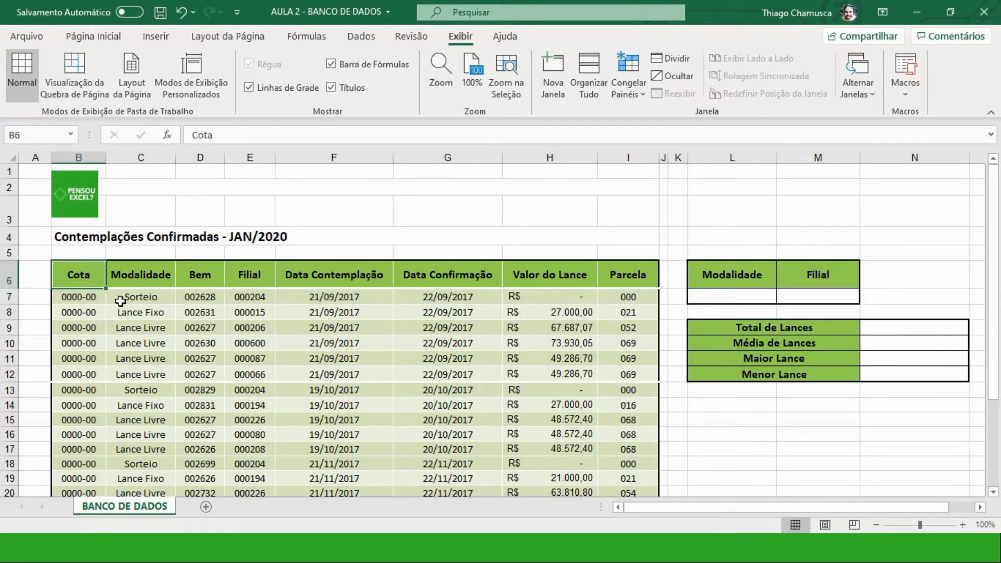
pyautogui.click(100, 313)
pyautogui.click(95, 276)
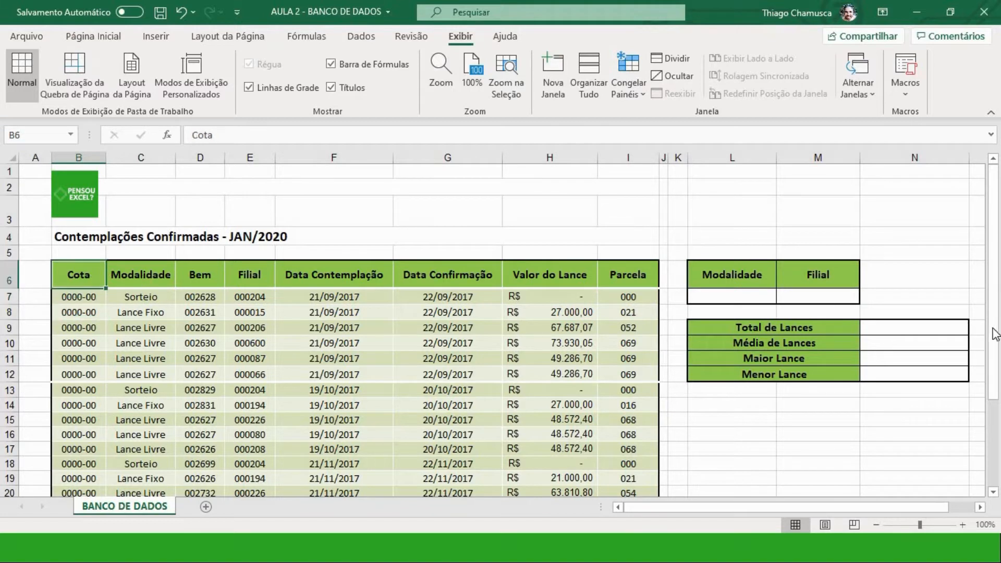
# Step: Enter =BDSOMA(BD_LANCES;7;CRITÉRIOS) in the Total de Lances cell, N9
pyautogui.click(915, 327)
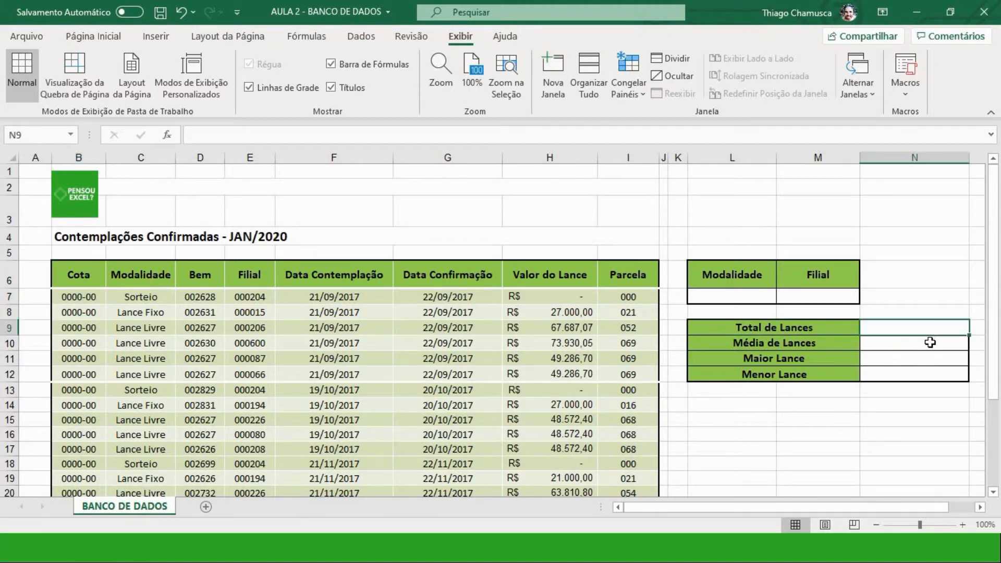
pyautogui.write('=BD')
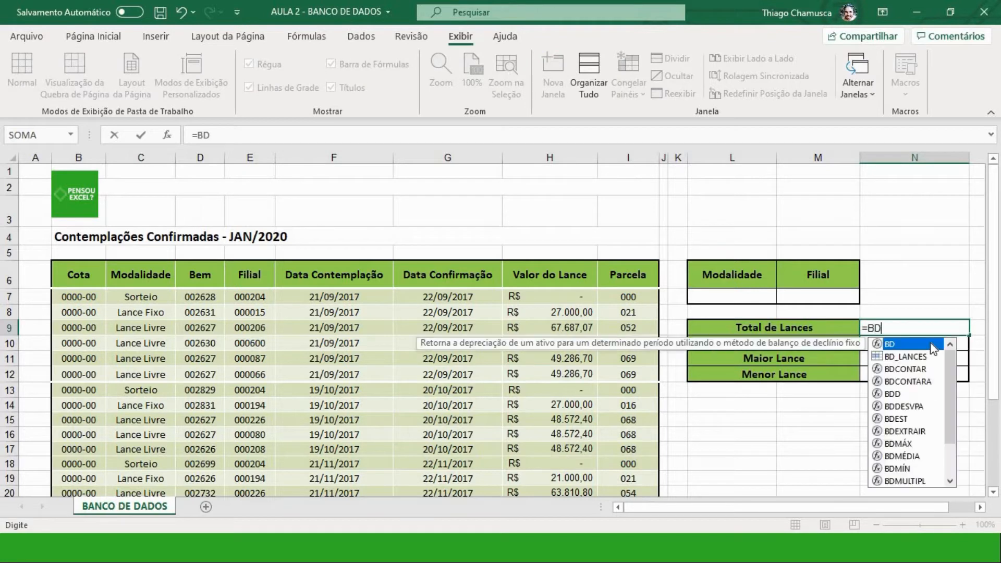
pyautogui.write('SOMA(')
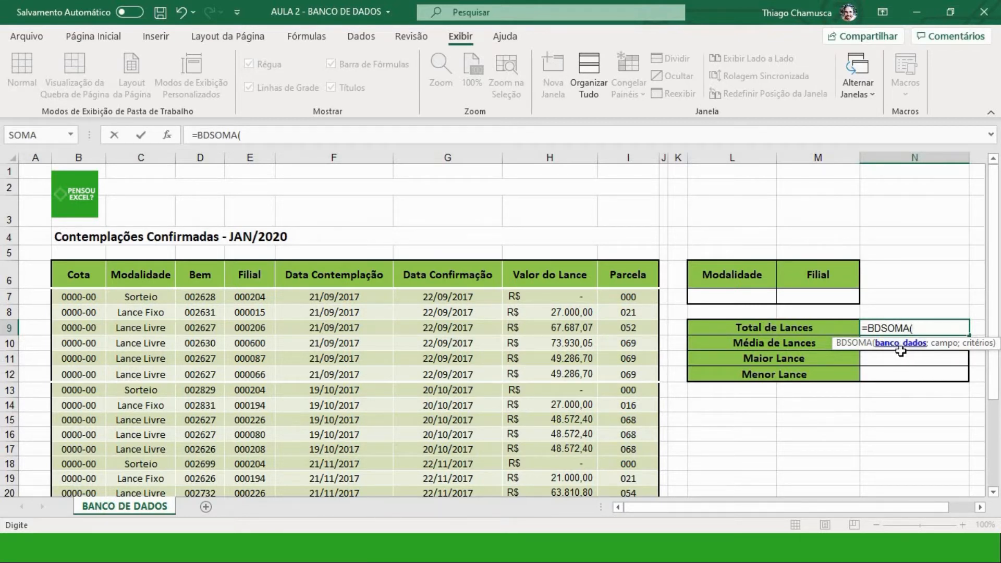
pyautogui.write('BD')
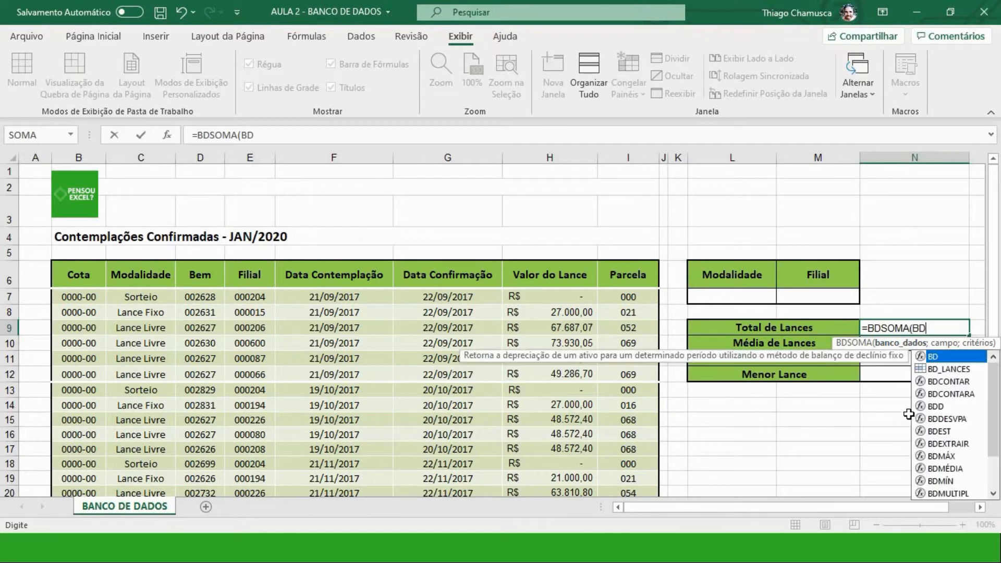
pyautogui.doubleClick(945, 369)
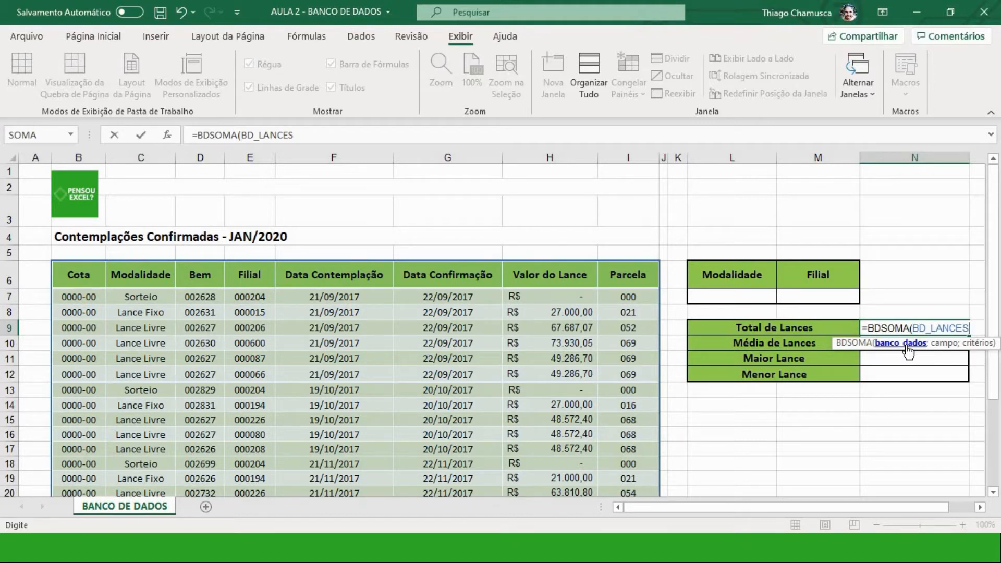
pyautogui.write(';')
pyautogui.write('7;')
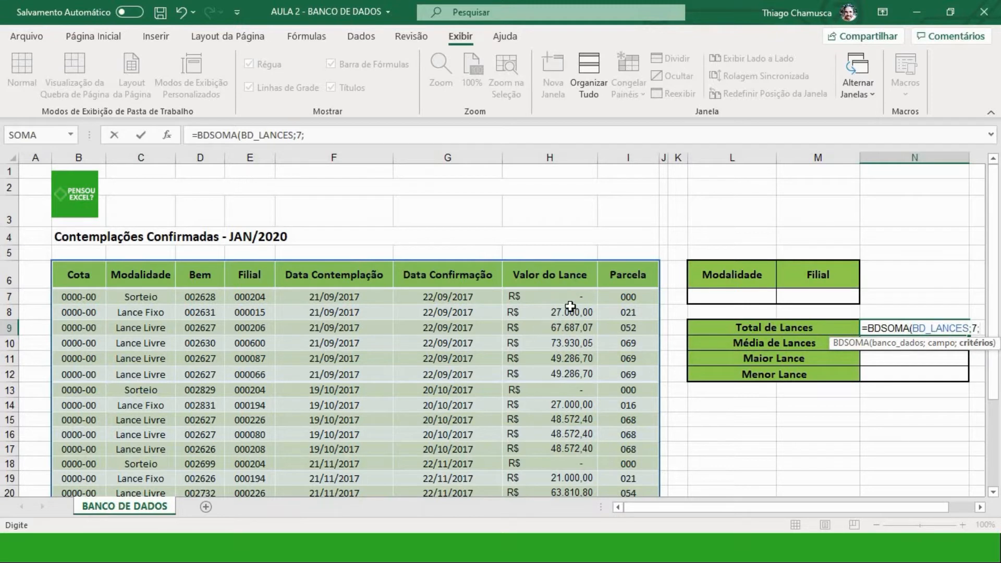
pyautogui.write('CR')
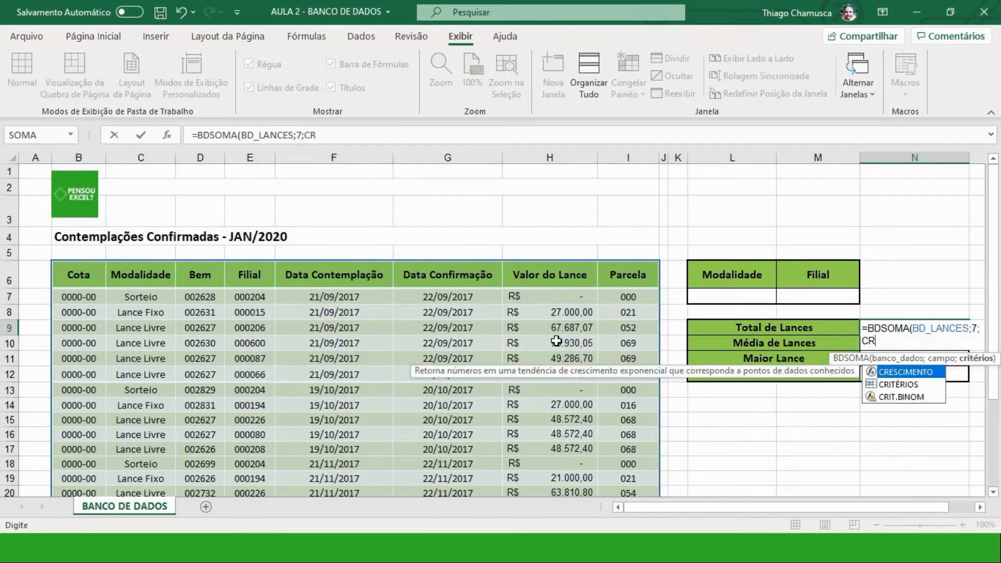
pyautogui.doubleClick(892, 384)
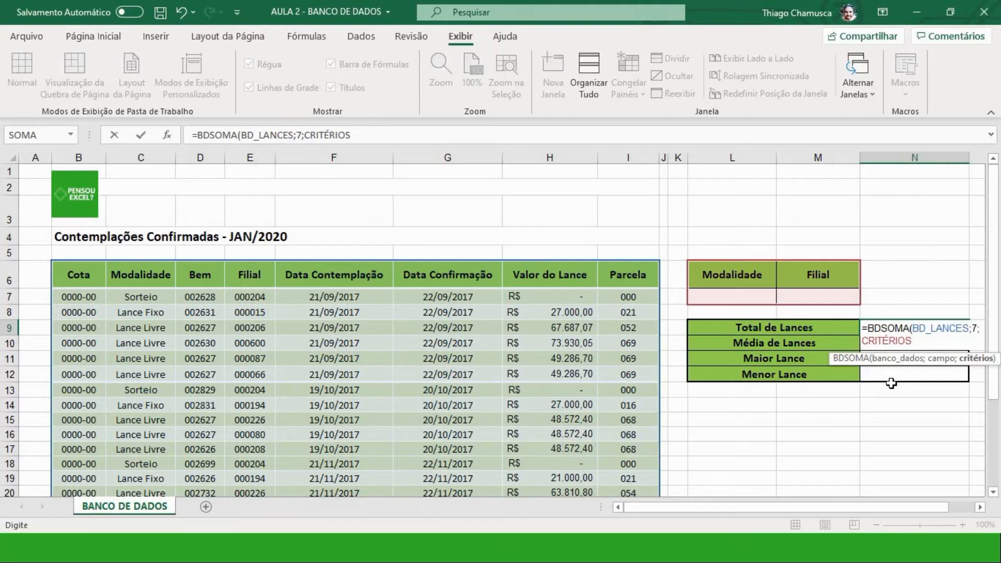
pyautogui.write(')')
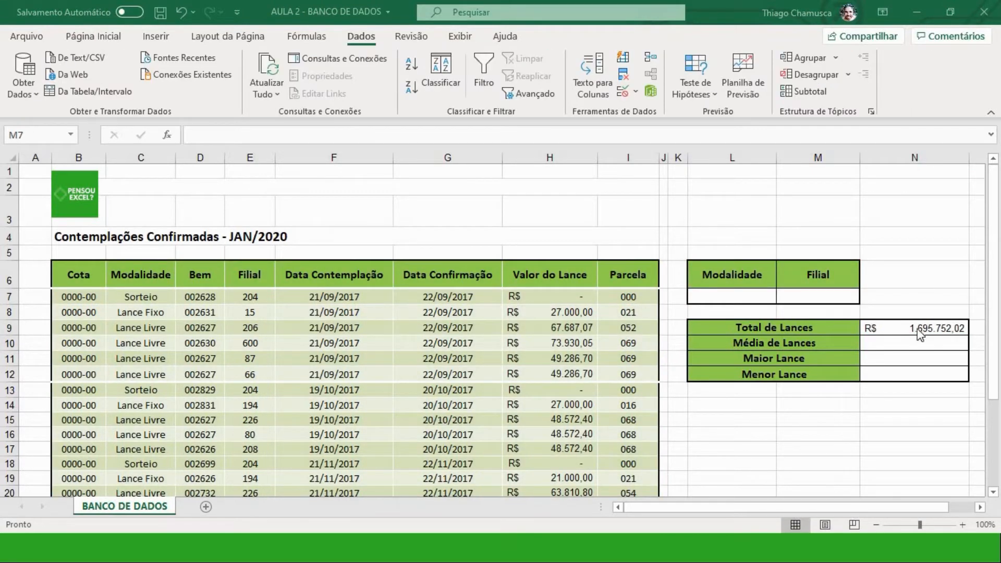
# Step: Review the arguments of the Total de Lances formula and the Valor do Lance column that it sums
pyautogui.click(919, 334)
pyautogui.doubleClick(923, 336)
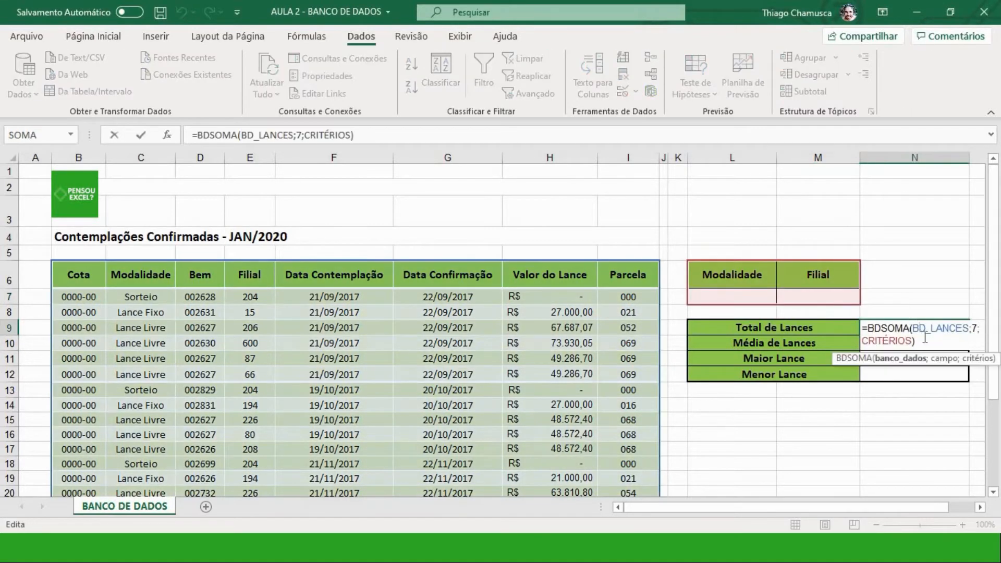
pyautogui.press('Escape')
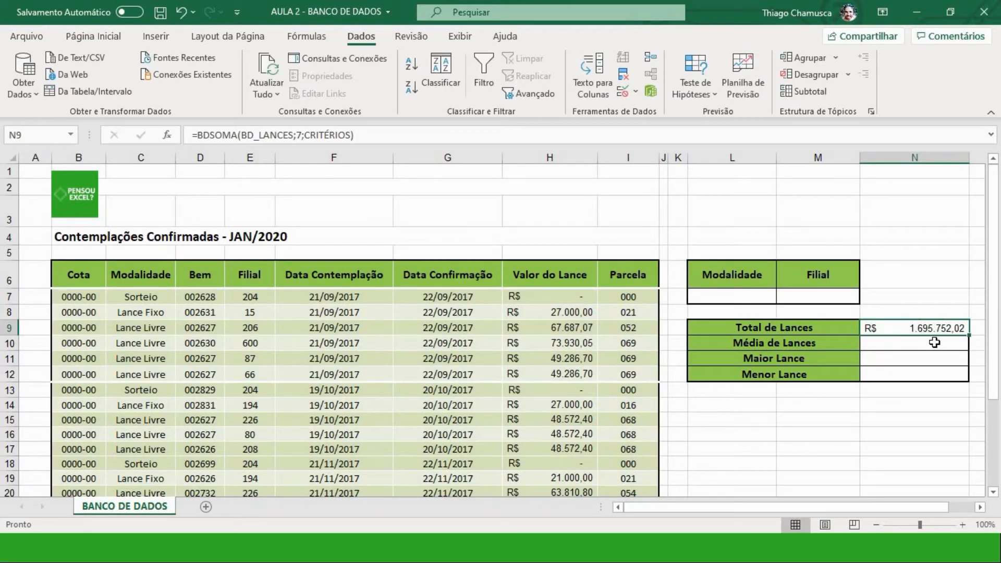
pyautogui.scroll(-4, 563, 294)
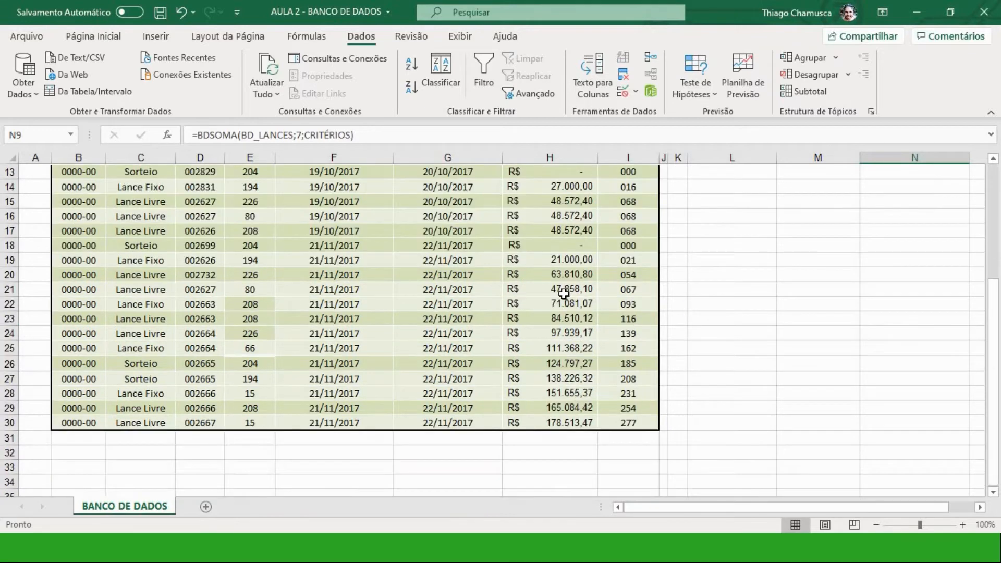
pyautogui.scroll(4, 563, 293)
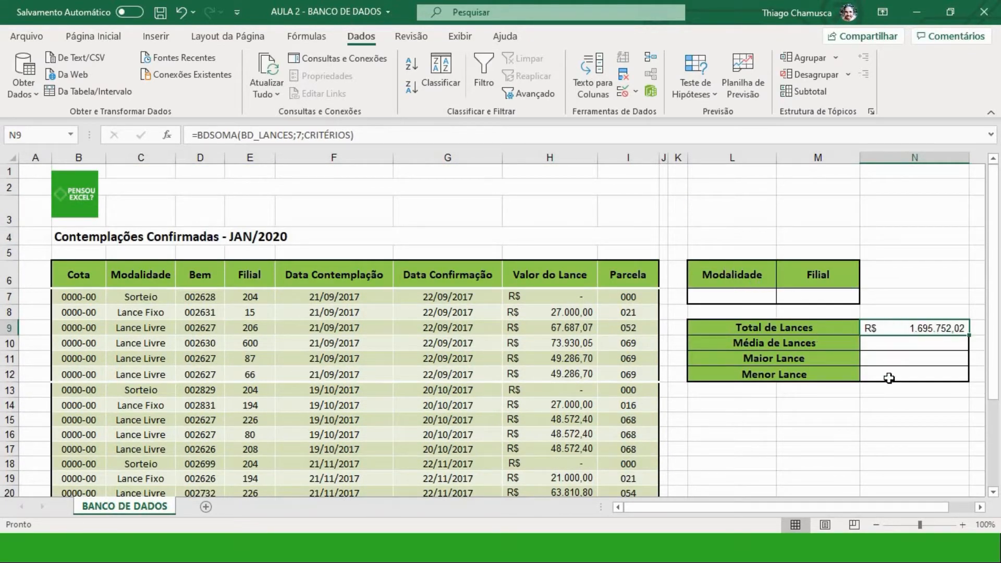
pyautogui.doubleClick(900, 329)
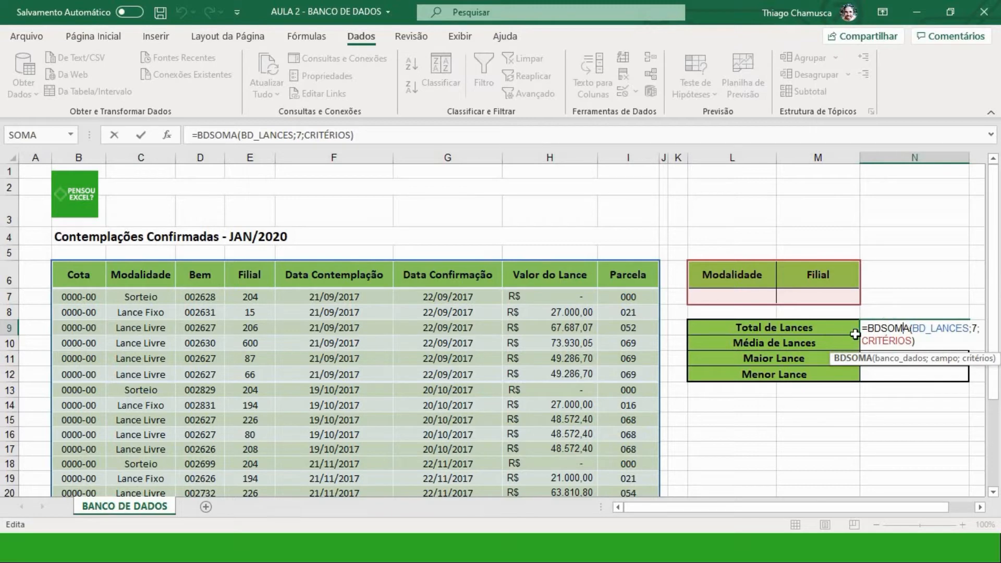
pyautogui.press('Escape')
# Step: Try SORTEIO as the Modalidade criterion in L7 and clear it again
pyautogui.click(755, 296)
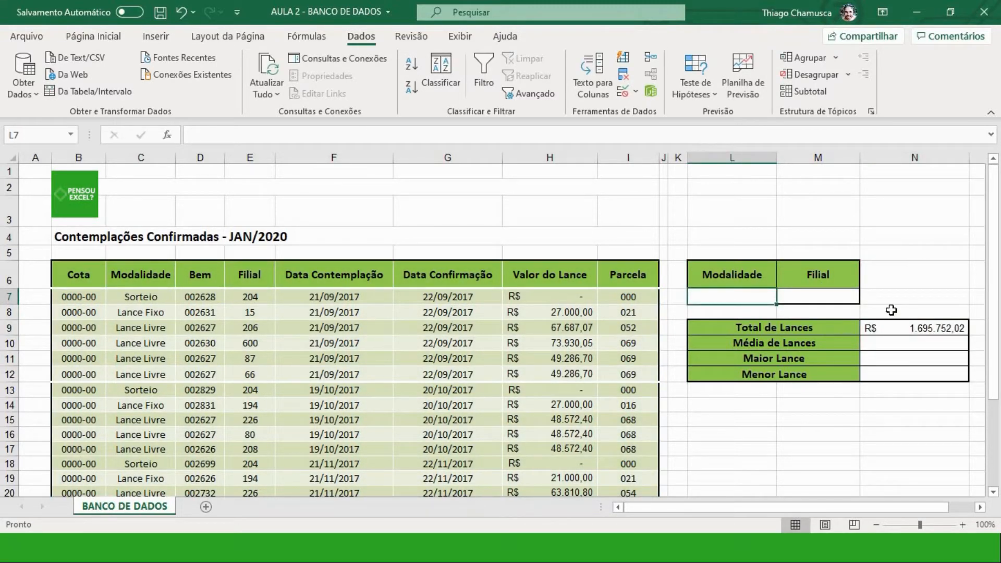
pyautogui.write('SORTEIO')
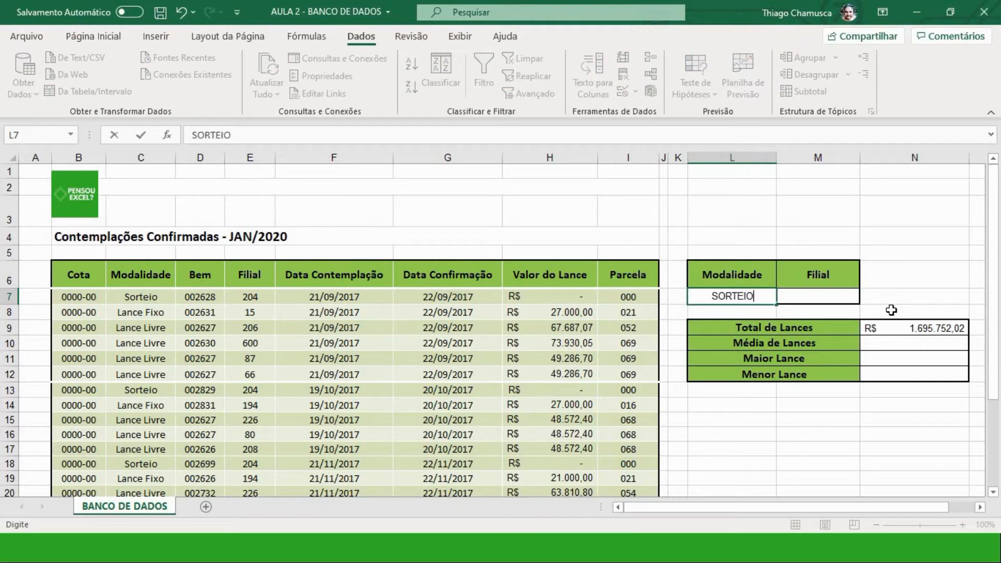
pyautogui.press('Return')
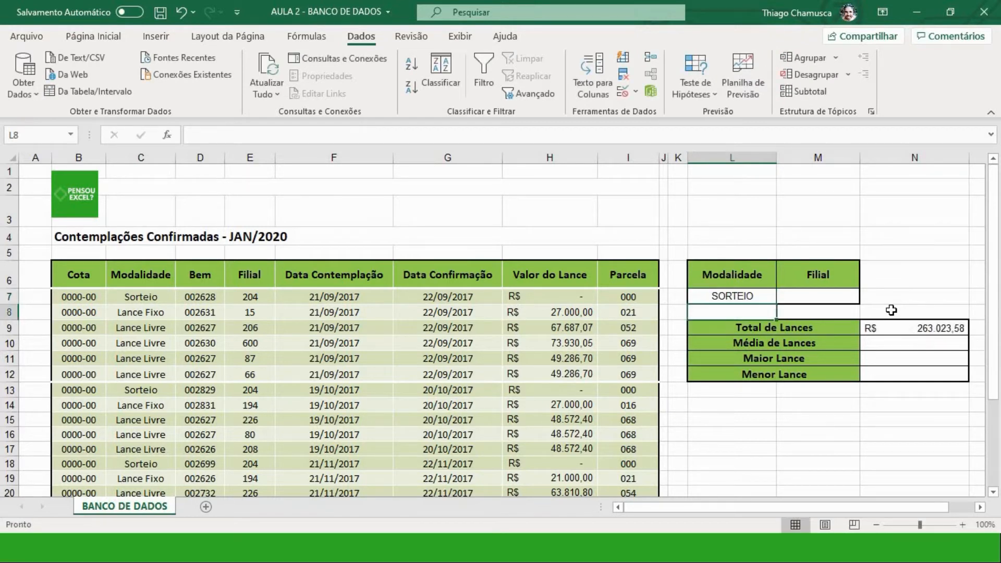
pyautogui.click(732, 297)
pyautogui.press('Delete')
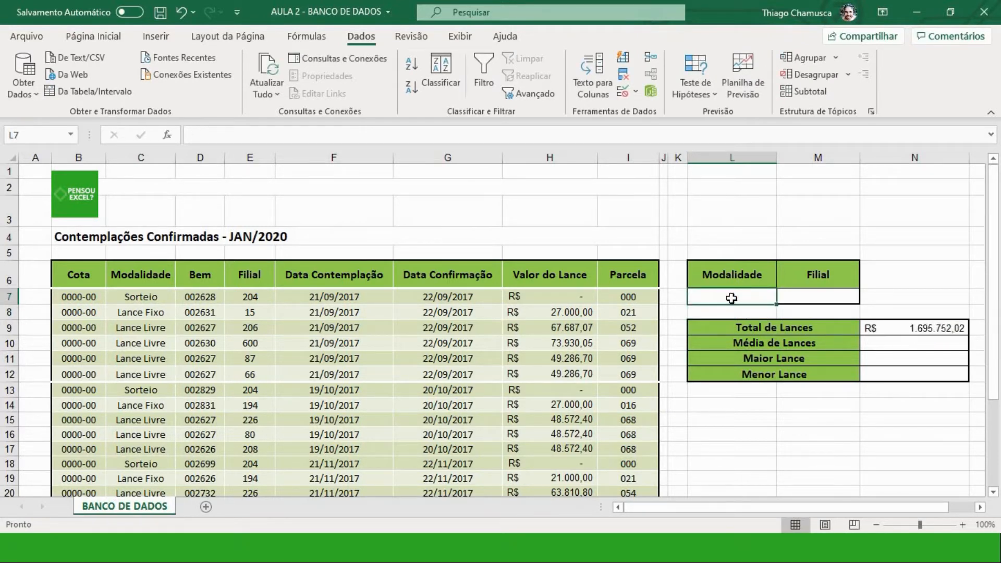
# Step: Enter 204 as the Filial criterion in M7 and check Total de Lances
pyautogui.click(805, 298)
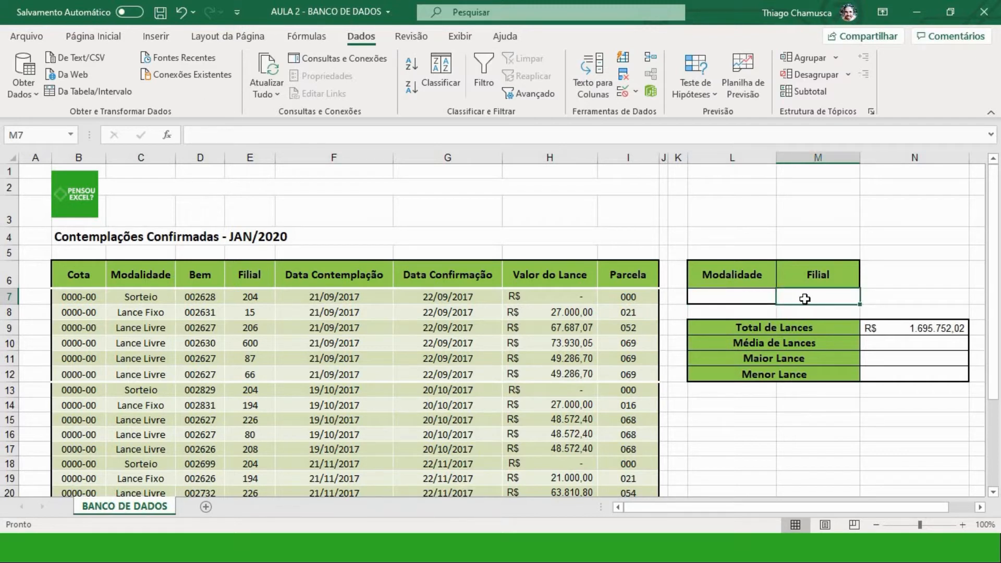
pyautogui.write('204')
pyautogui.press('Return')
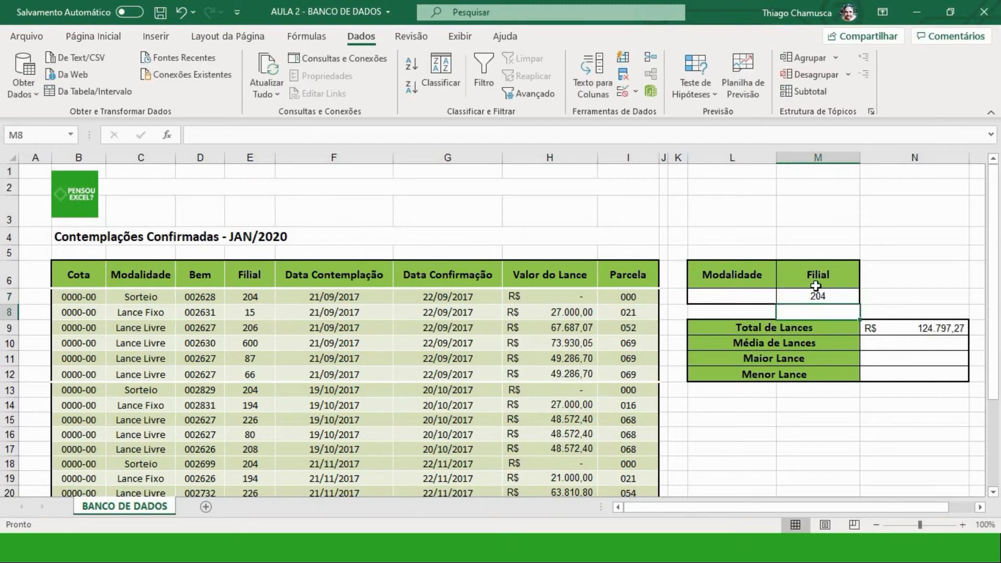
pyautogui.click(923, 330)
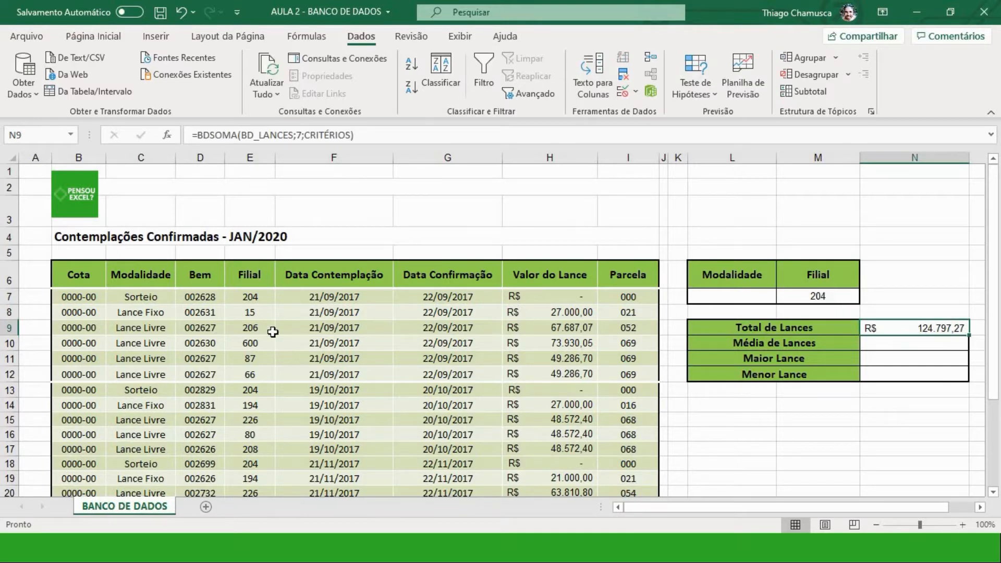
# Step: Compare the Valor do Lance of every Filial 204 row in the table with Total de Lances
pyautogui.click(265, 296)
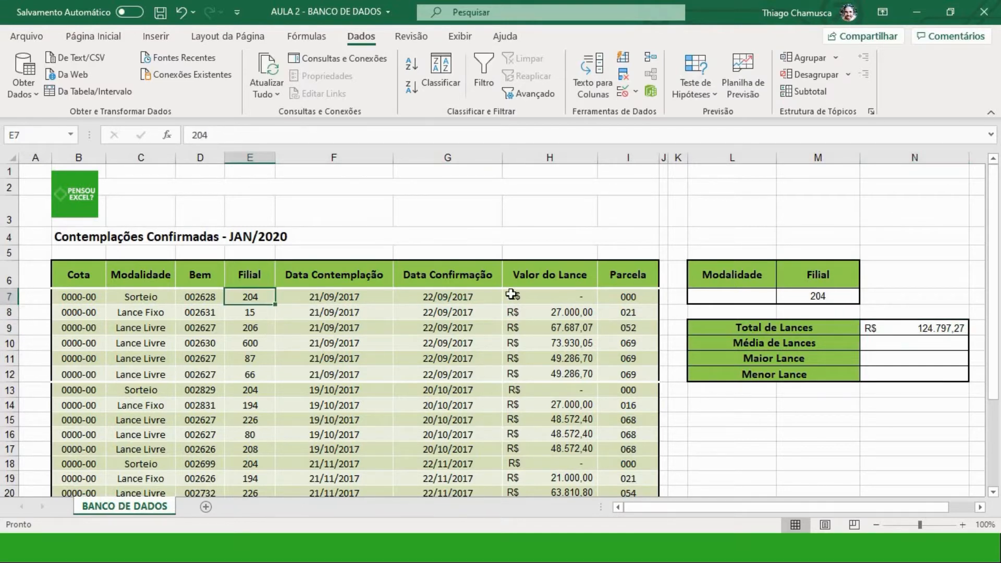
pyautogui.click(541, 295)
pyautogui.scroll(-1, 242, 328)
pyautogui.click(244, 327)
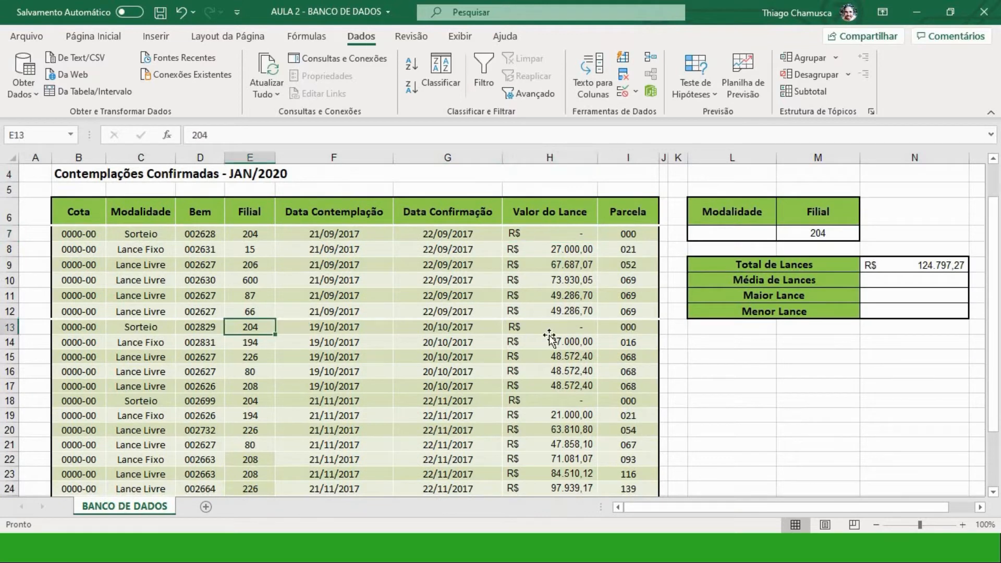
pyautogui.click(547, 329)
pyautogui.scroll(-1, 547, 329)
pyautogui.click(263, 336)
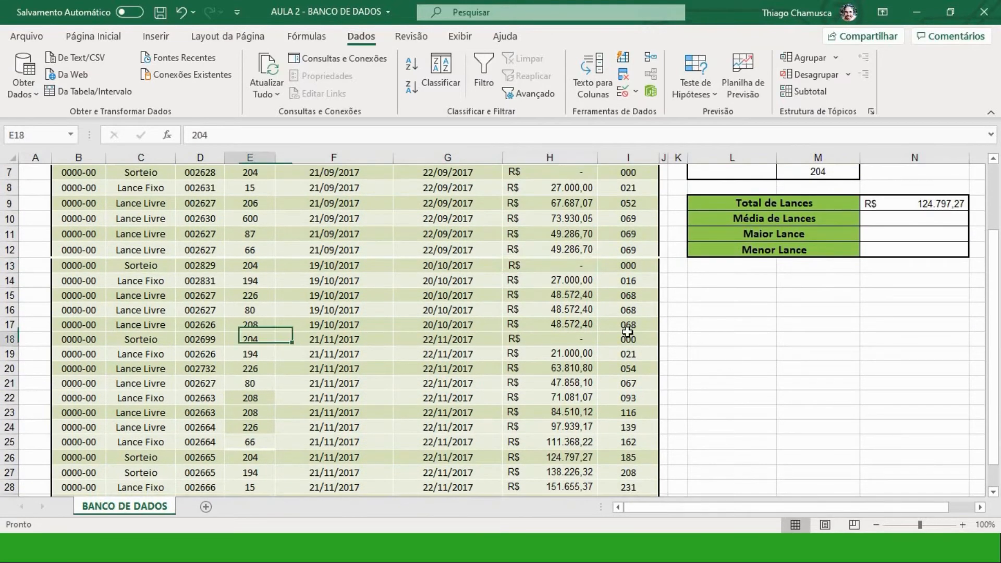
pyautogui.click(586, 339)
pyautogui.scroll(-1, 261, 316)
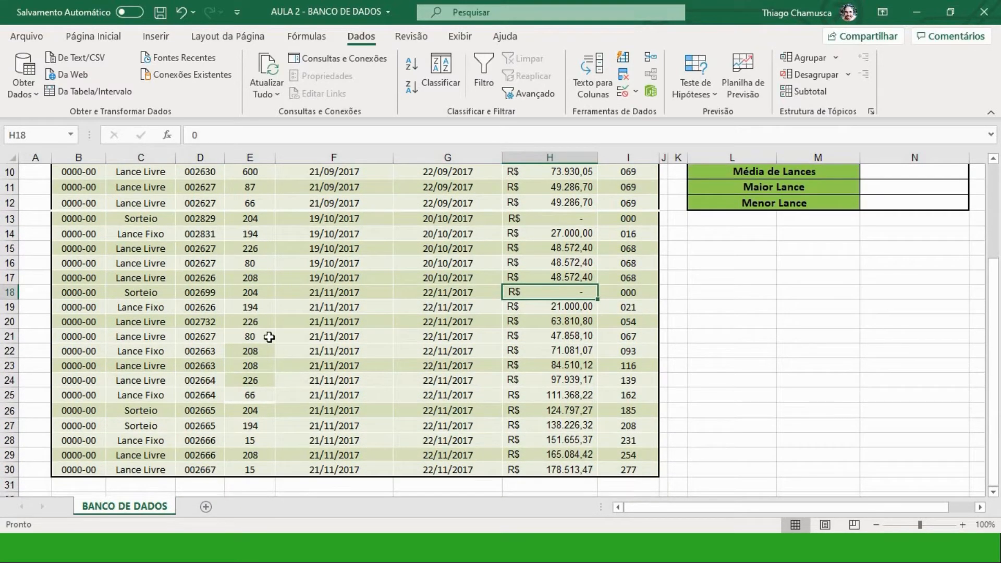
pyautogui.click(255, 412)
pyautogui.click(562, 413)
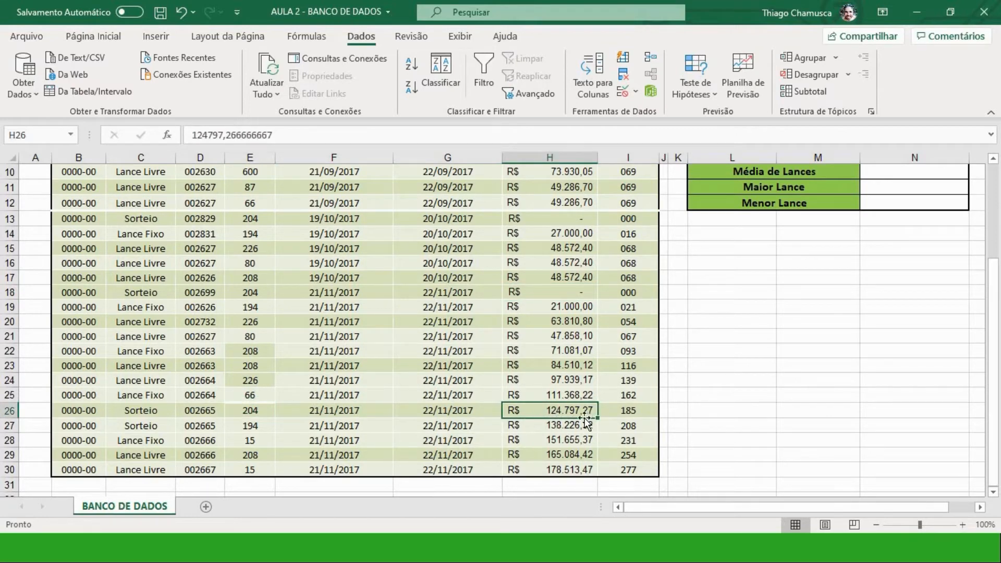
pyautogui.scroll(3, 735, 376)
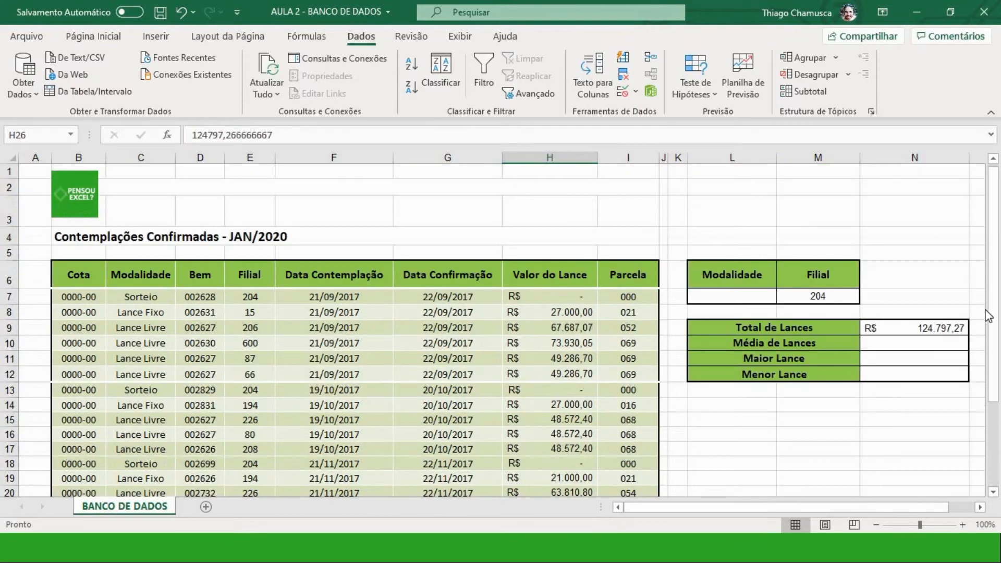
pyautogui.click(917, 344)
pyautogui.click(920, 328)
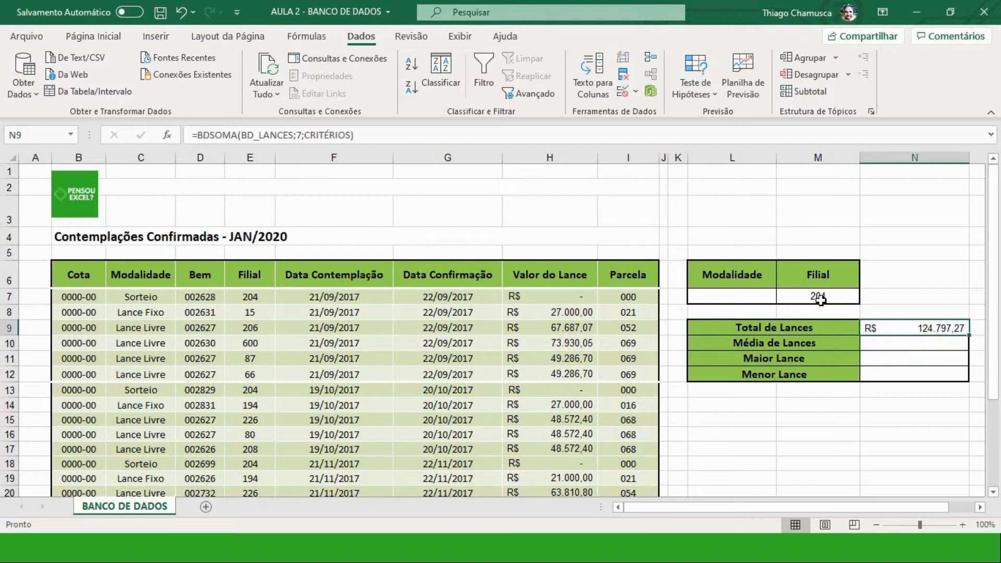
# Step: Clear the Filial criterion in M7 and set the Modalidade criterion in L7 to SORTEIO
pyautogui.click(820, 295)
pyautogui.press('Delete')
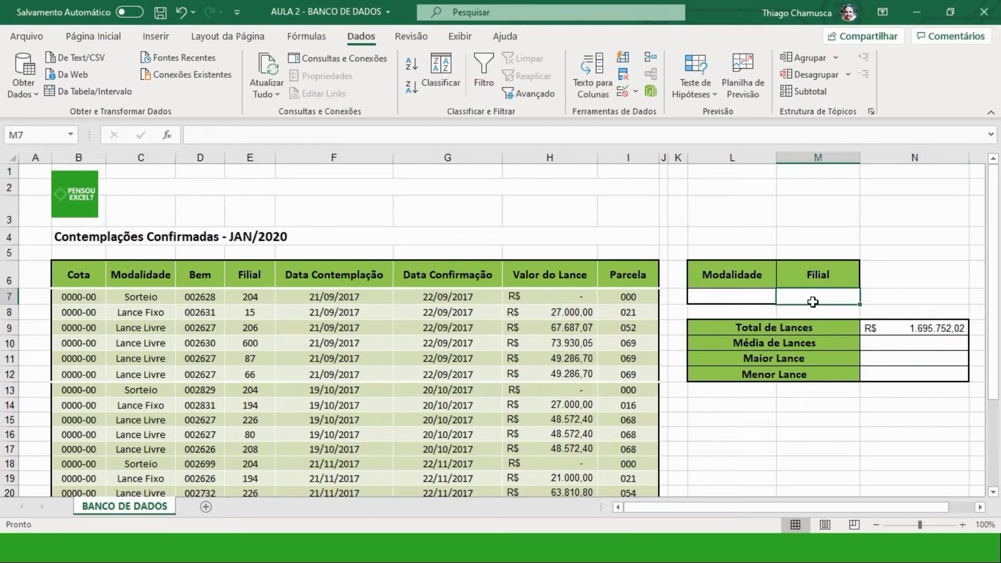
pyautogui.press('Left')
pyautogui.write('S')
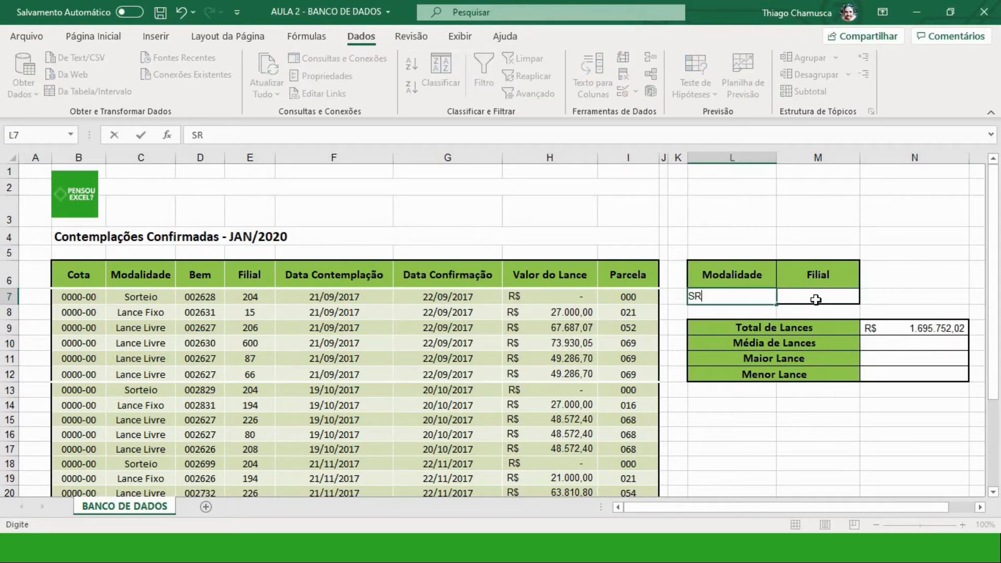
pyautogui.write('ORTEIO')
pyautogui.press('Tab')
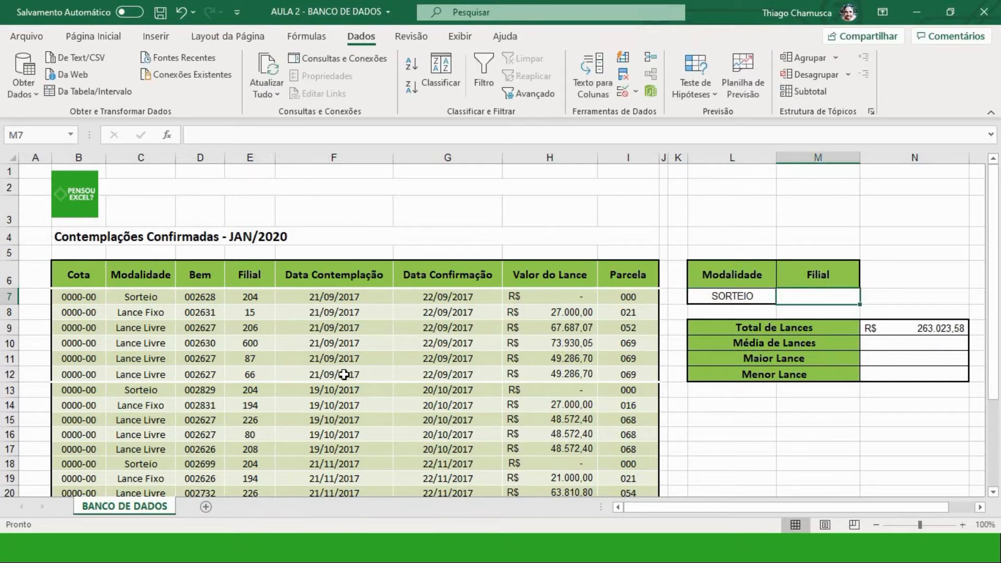
# Step: Look through the Sorteio rows, set the Filial criterion in M7 to 194 and check Total de Lances
pyautogui.scroll(-2, 344, 374)
pyautogui.scroll(-1, 344, 374)
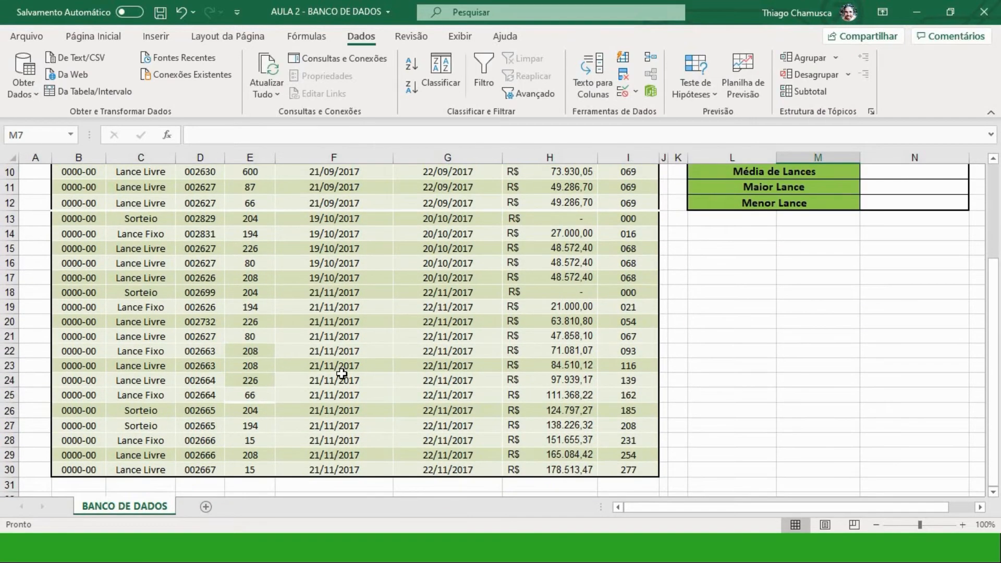
pyautogui.scroll(3, 451, 361)
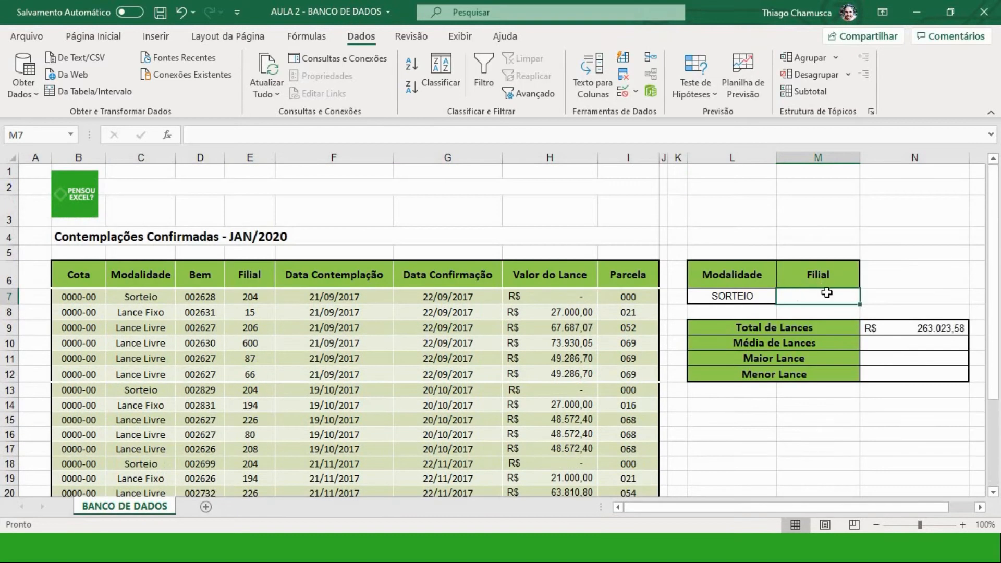
pyautogui.write('194')
pyautogui.press('Return')
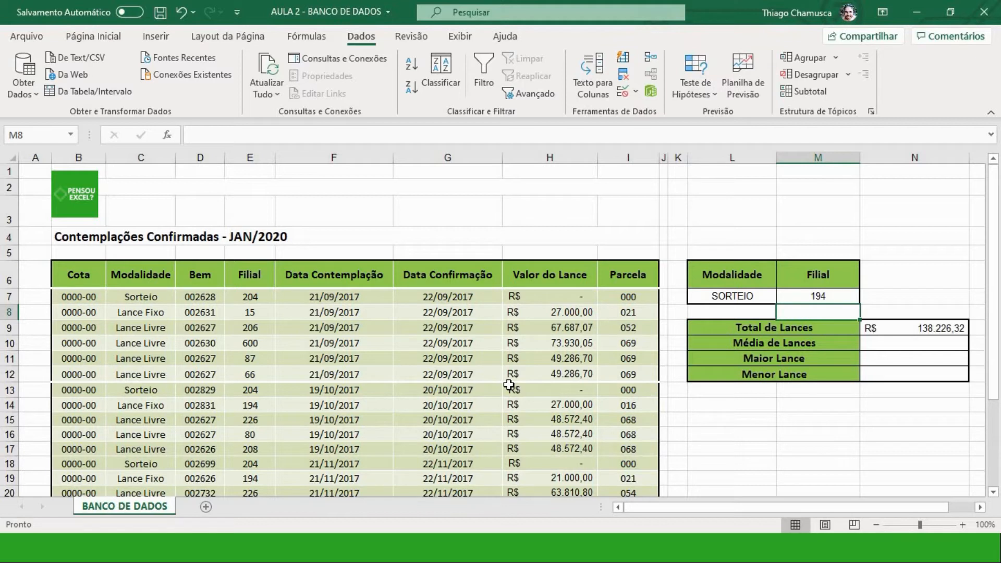
pyautogui.click(922, 324)
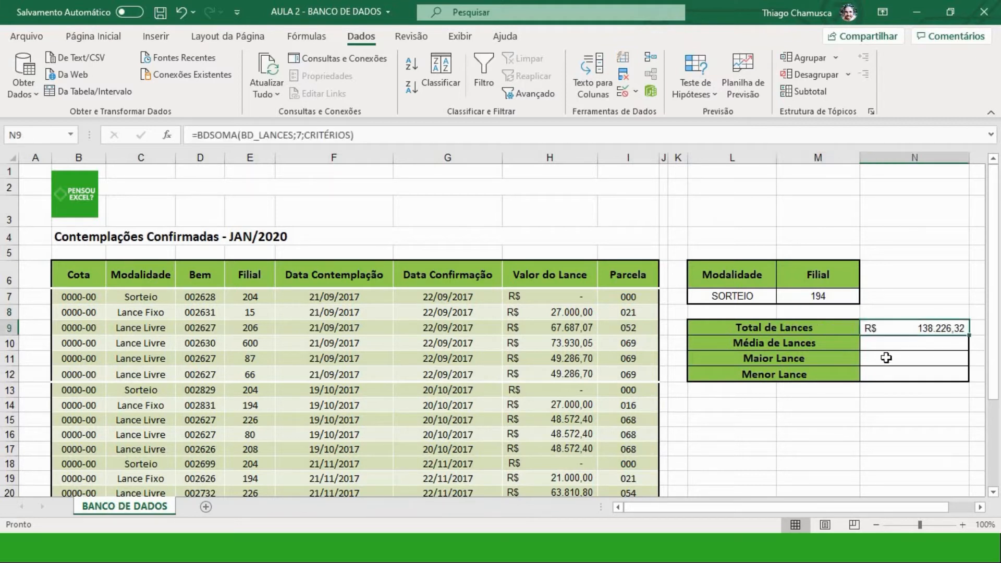
# Step: Compare Total de Lances for the SORTEIO and Filial 194 criteria with the Valor do Lance of the matching table row
pyautogui.click(743, 294)
pyautogui.click(812, 299)
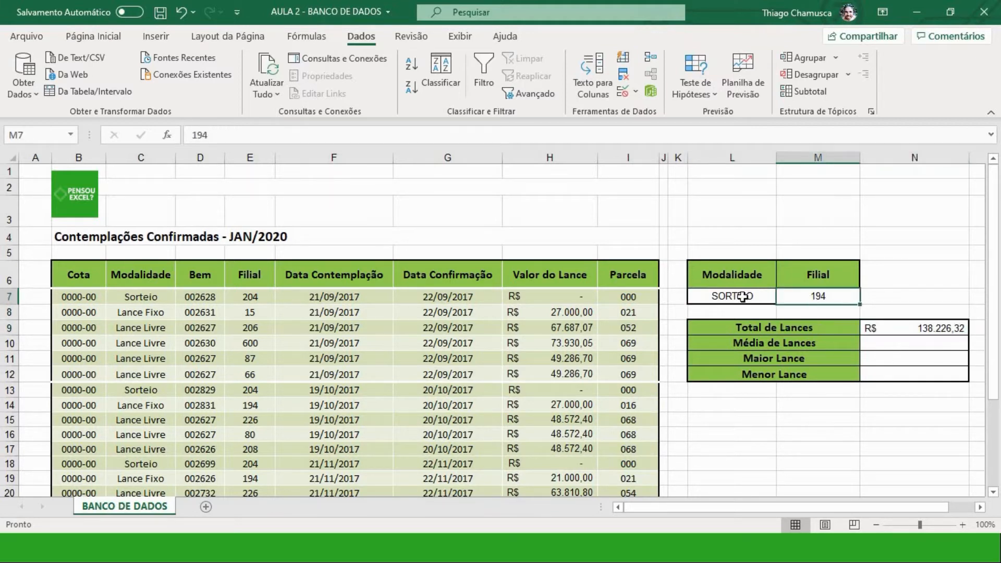
pyautogui.click(748, 295)
pyautogui.moveTo(750, 273); pyautogui.dragTo(818, 295)
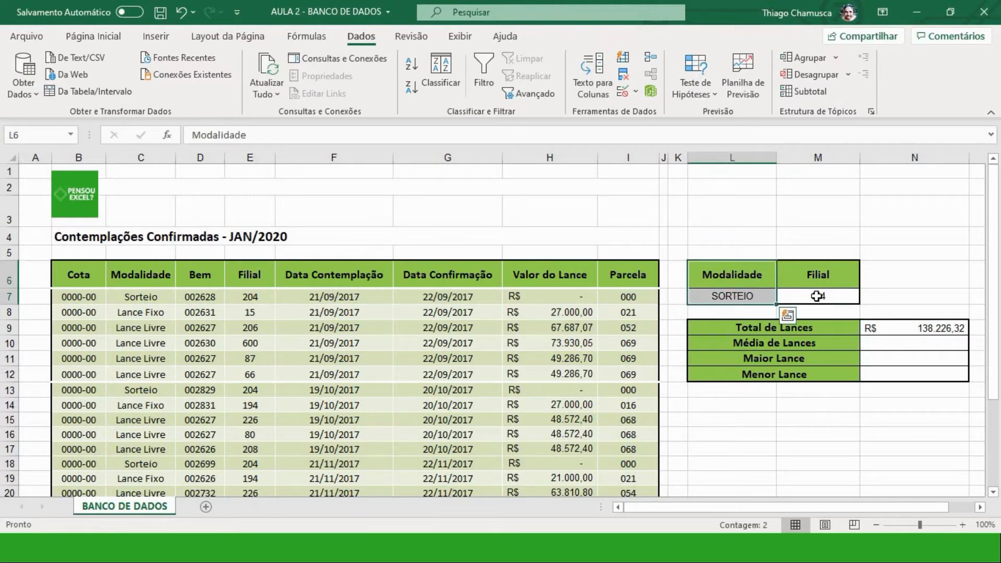
pyautogui.click(923, 328)
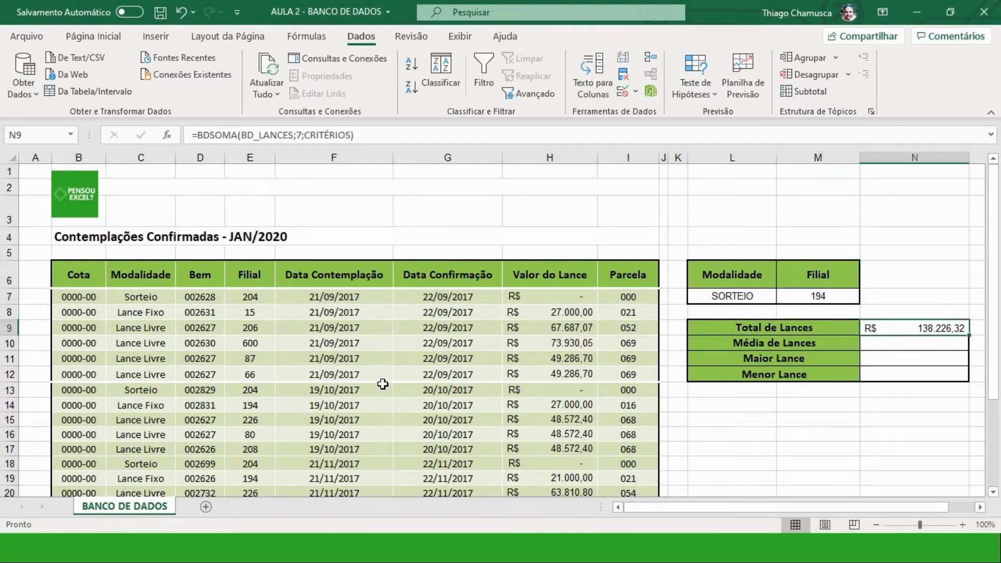
pyautogui.scroll(-3, 378, 366)
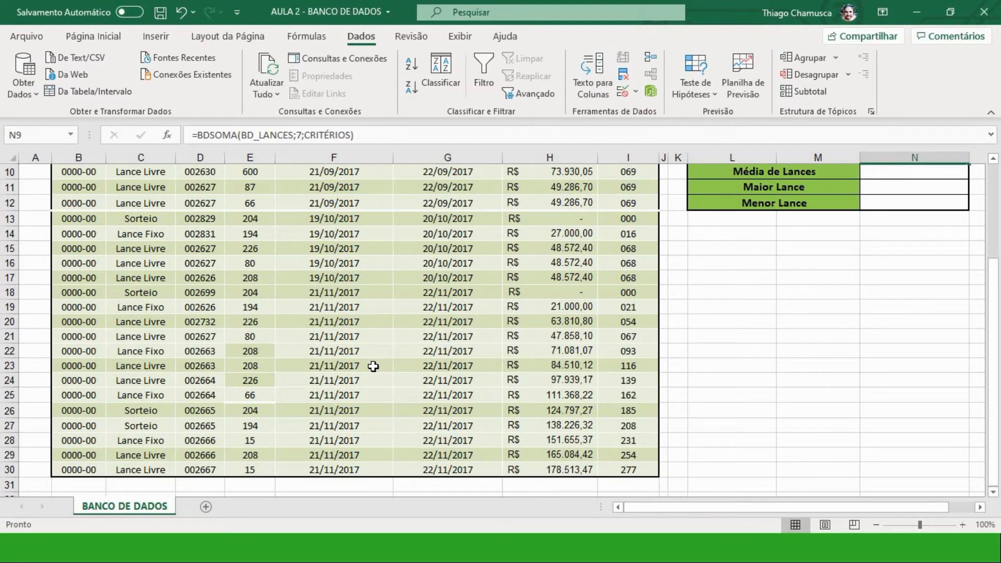
pyautogui.click(575, 427)
pyautogui.scroll(3, 842, 357)
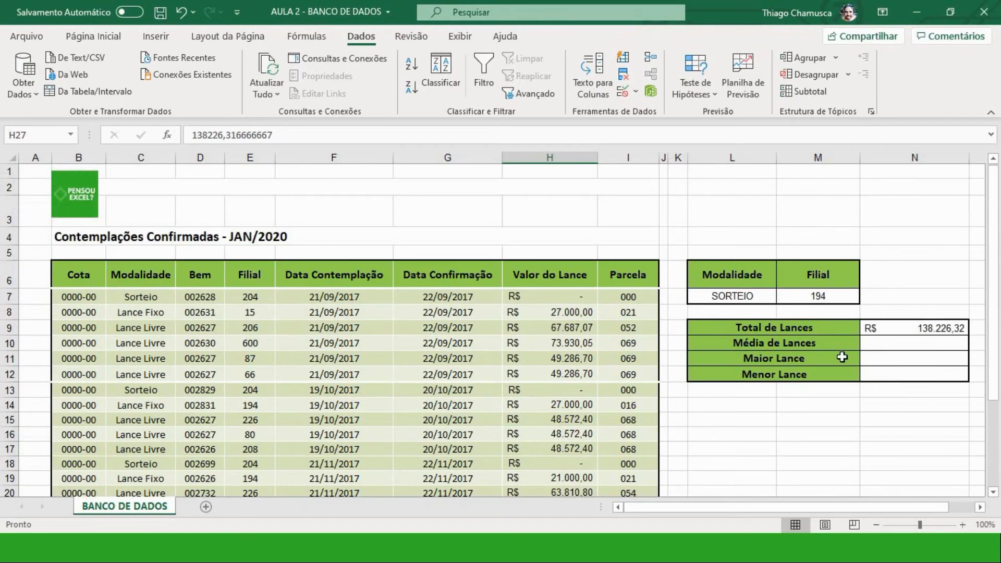
# Step: Calculate Média de Lances in N10 with =BDMÉDIA(BD_LANCES;7;CRITÉRIOS)
pyautogui.click(889, 342)
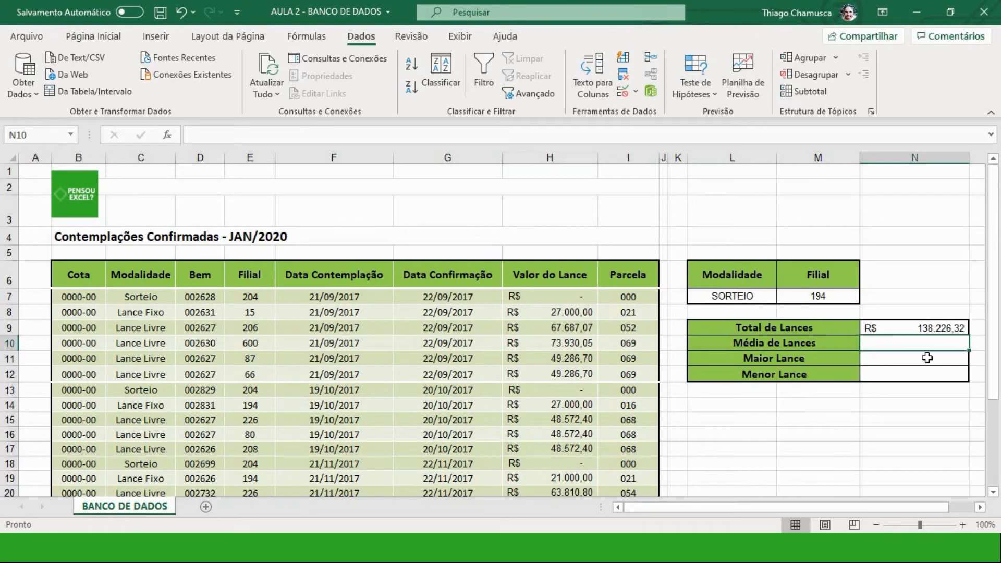
pyautogui.write('=BD')
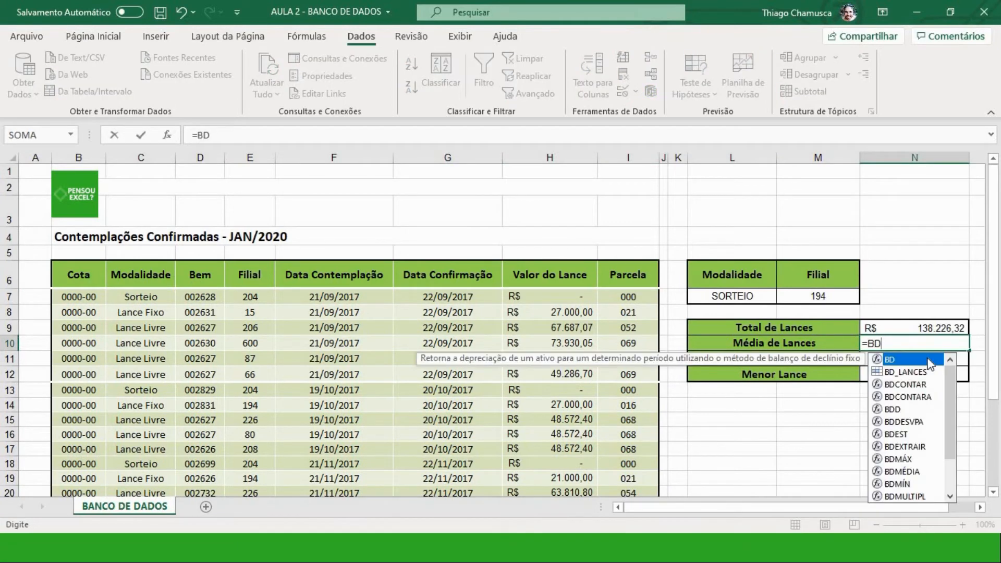
pyautogui.write('MÉ')
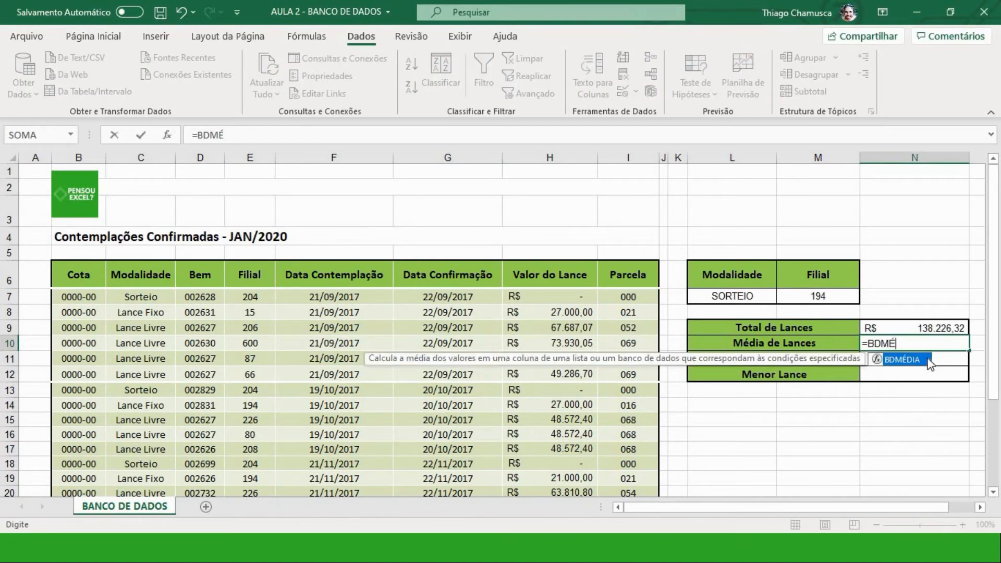
pyautogui.doubleClick(927, 358)
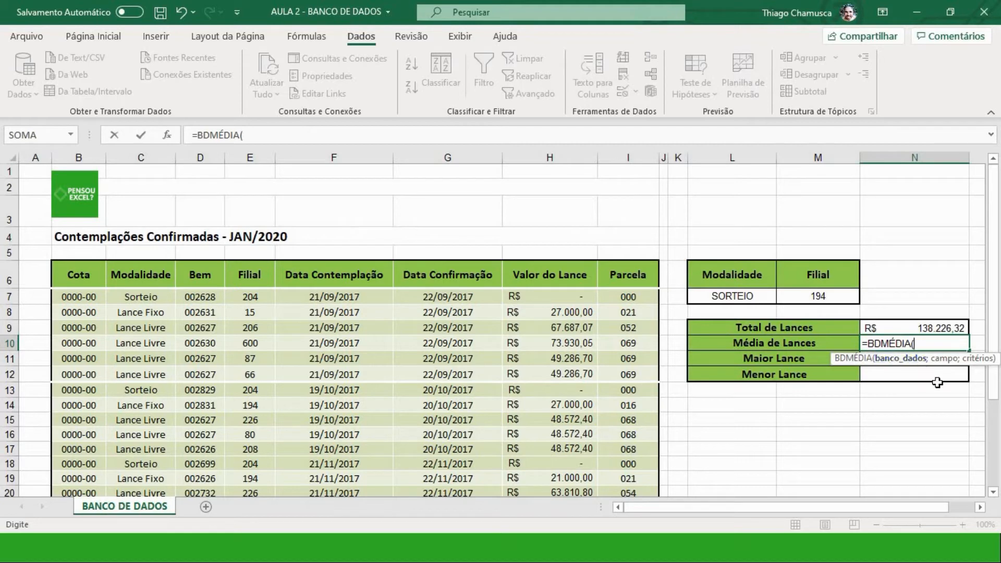
pyautogui.write('BD')
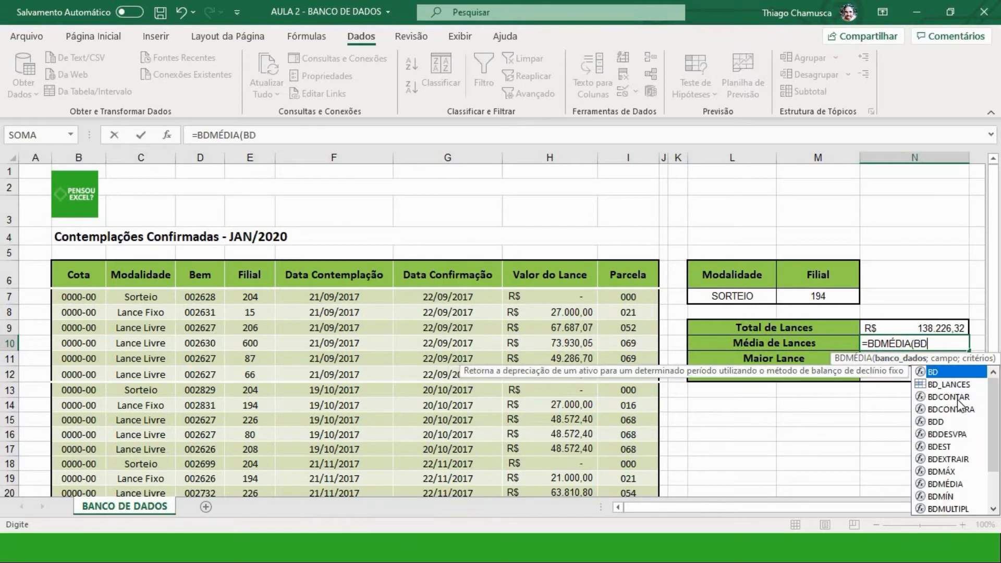
pyautogui.press('Tab')
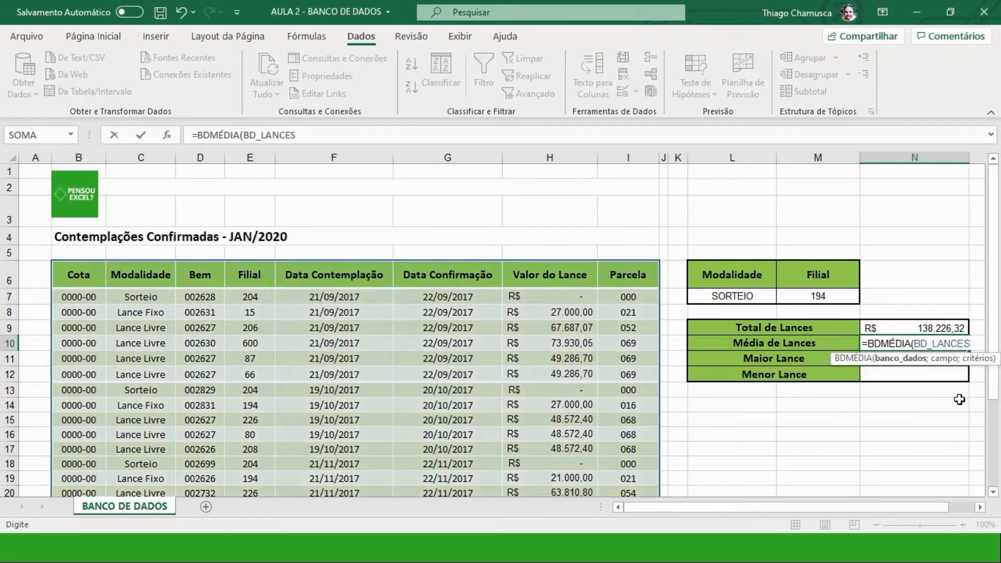
pyautogui.write(';7')
pyautogui.write(';')
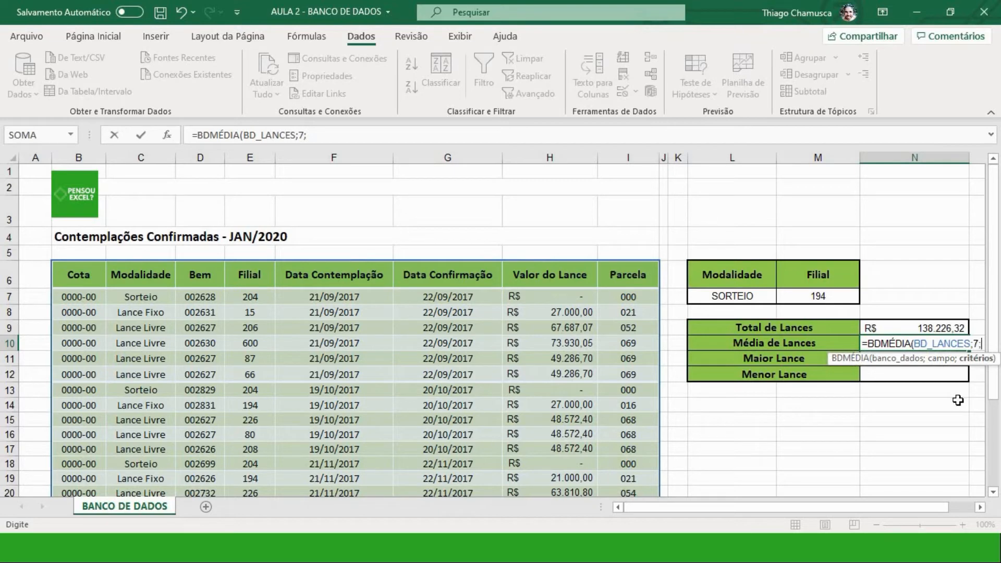
pyautogui.write('CR')
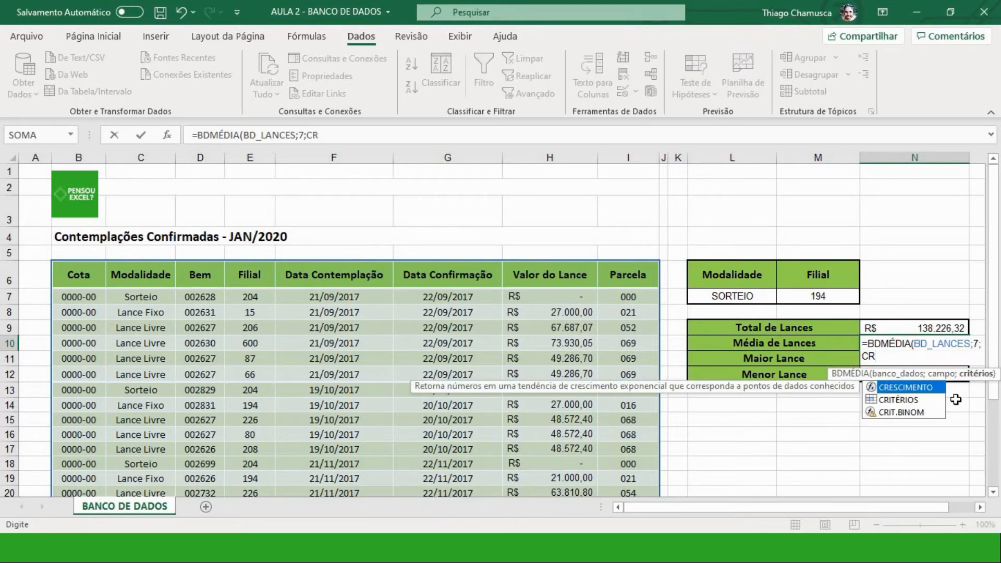
pyautogui.doubleClick(912, 399)
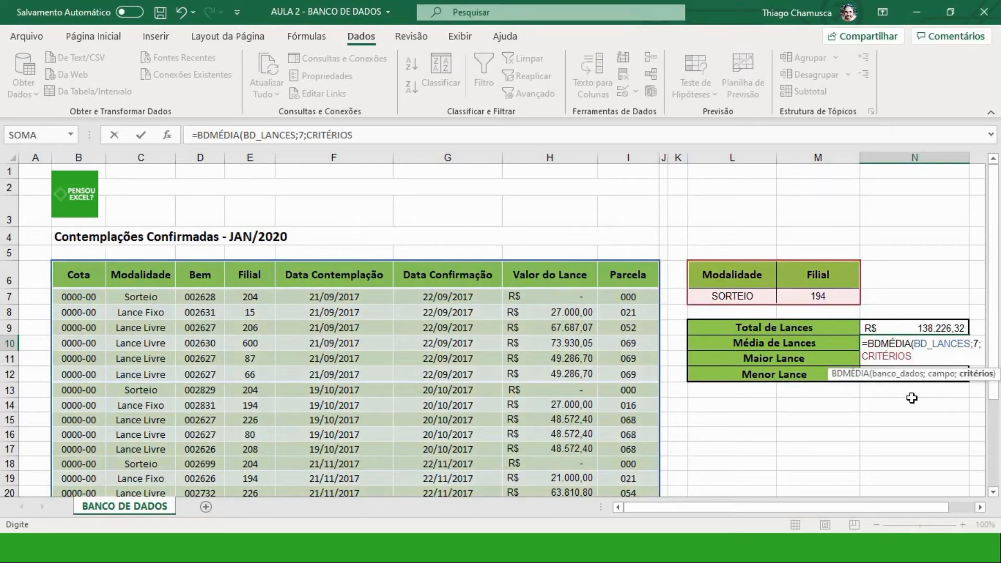
pyautogui.write(')')
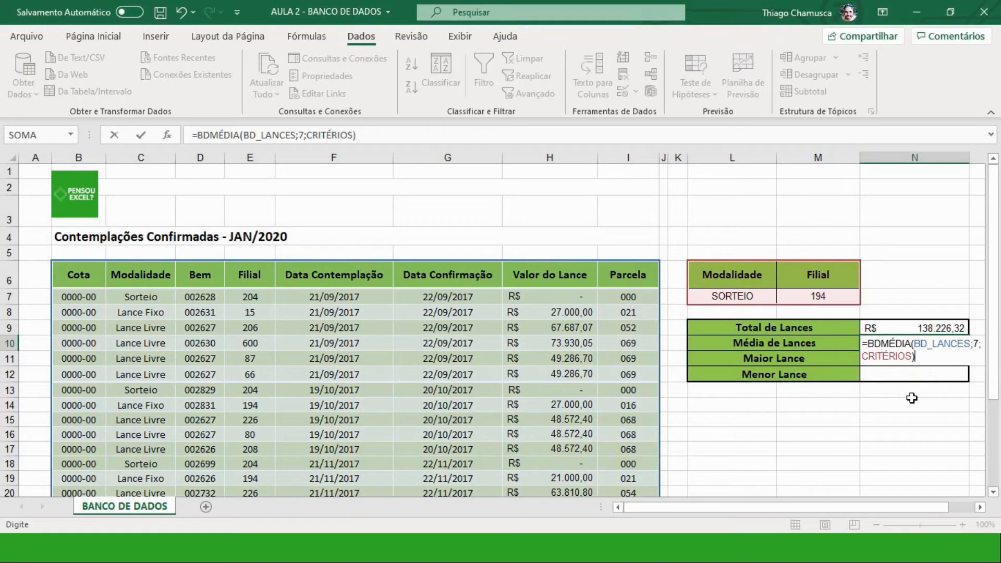
pyautogui.press('Return')
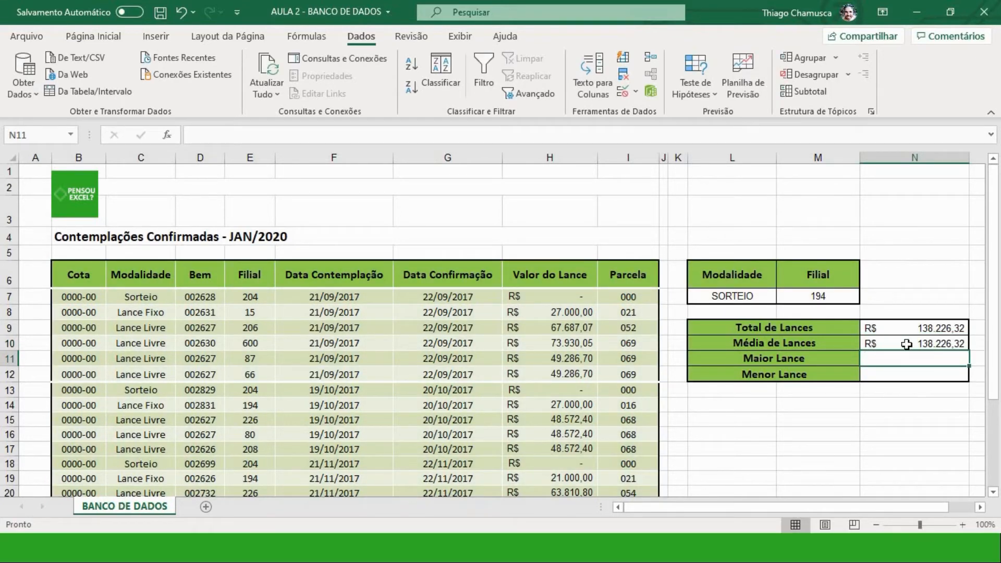
# Step: Clear the Filial criterion in M7 and check Média de Lances for the SORTEIO criterion alone
pyautogui.click(813, 296)
pyautogui.press('Delete')
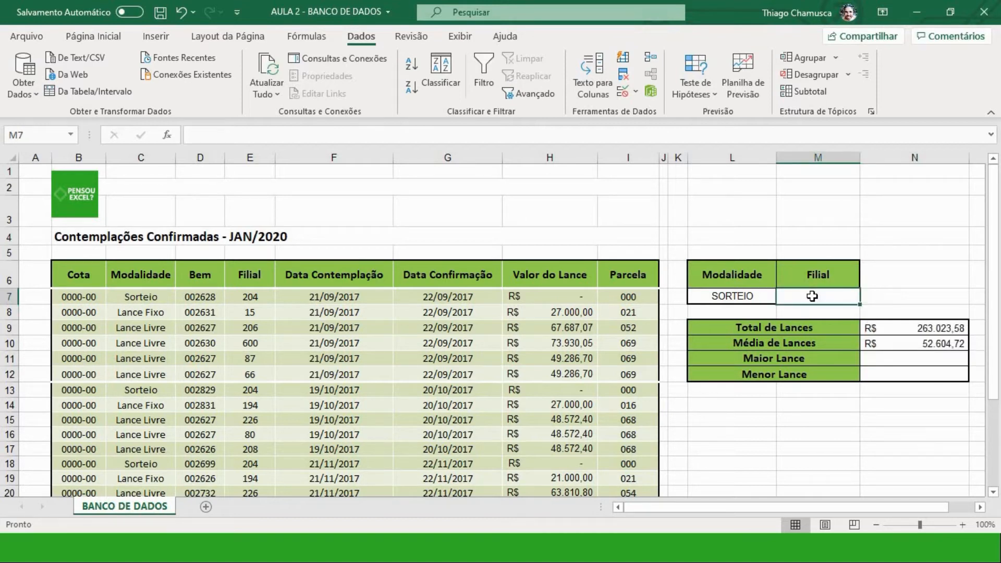
pyautogui.click(938, 343)
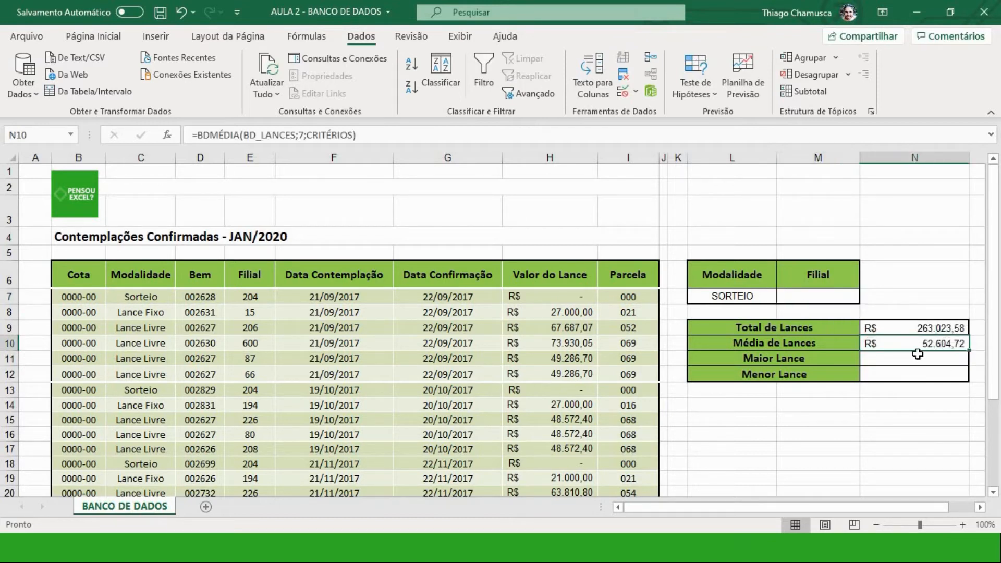
pyautogui.click(753, 298)
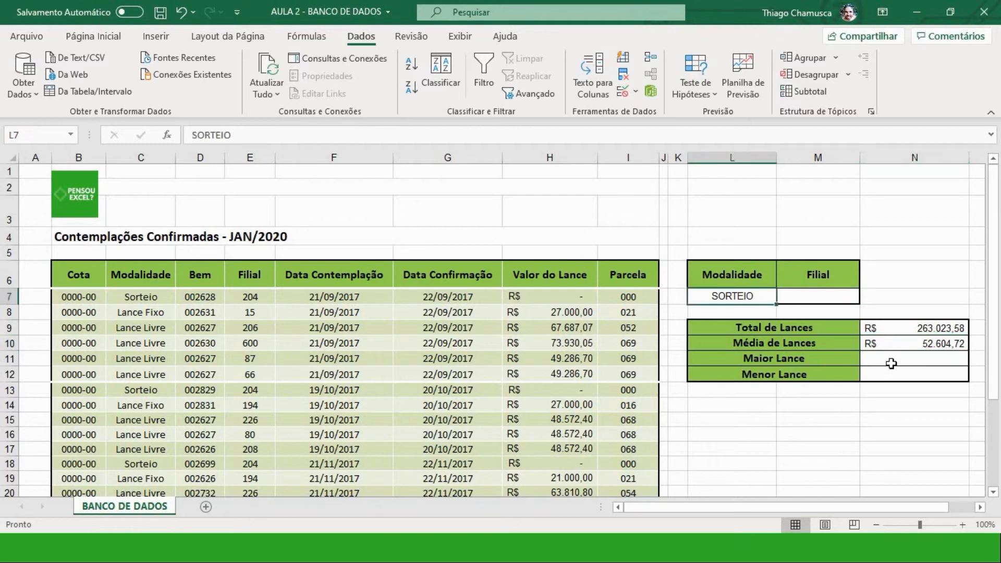
# Step: Calculate Maior Lance in N11 with =BDMÁX(BD_LANCES;7;CRITÉRIOS)
pyautogui.click(894, 361)
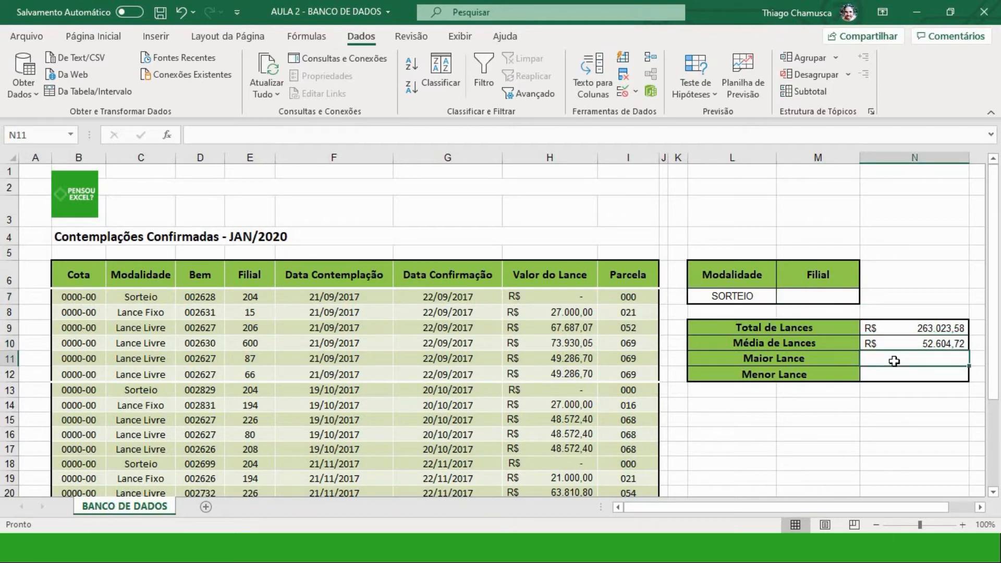
pyautogui.write('=BD')
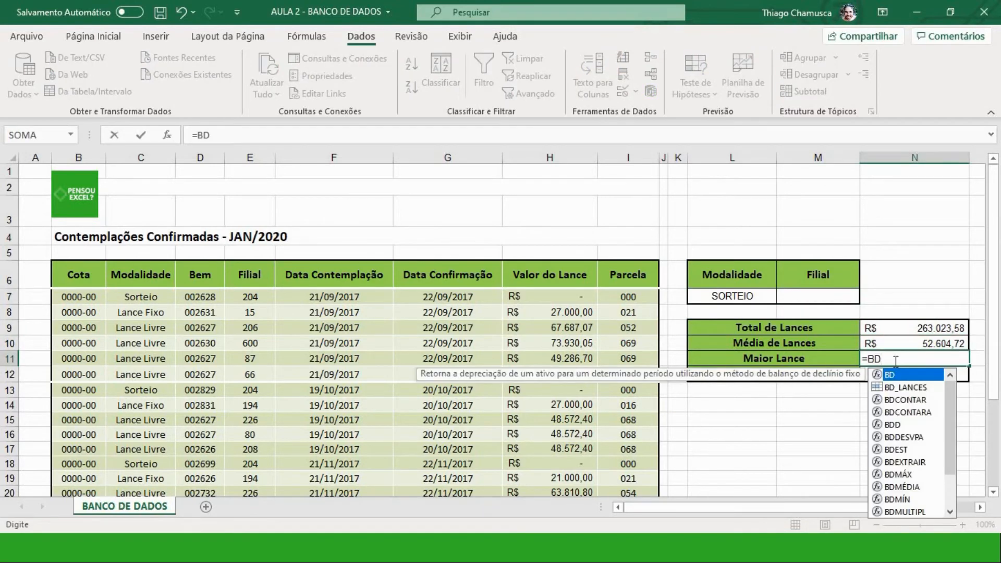
pyautogui.write('M')
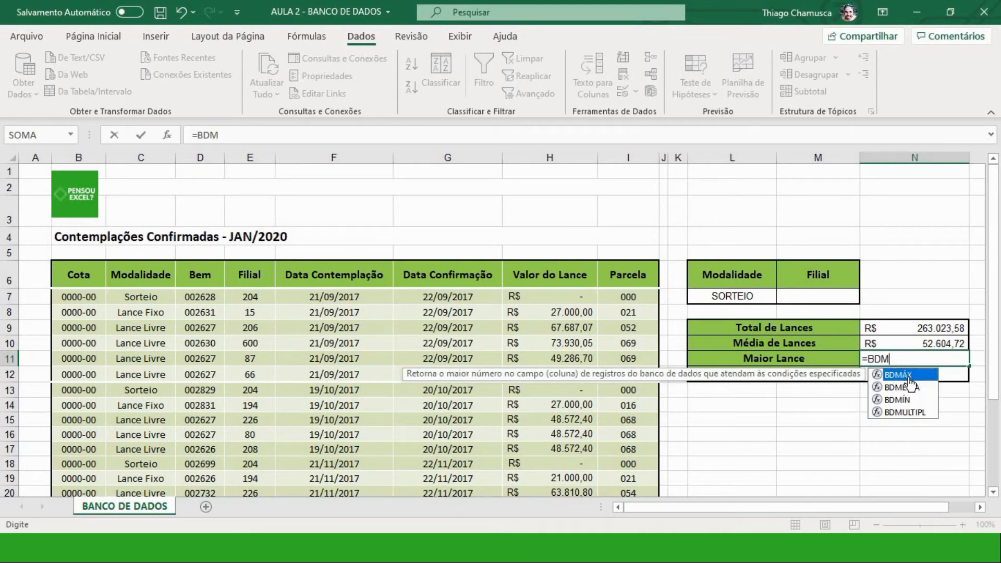
pyautogui.doubleClick(906, 375)
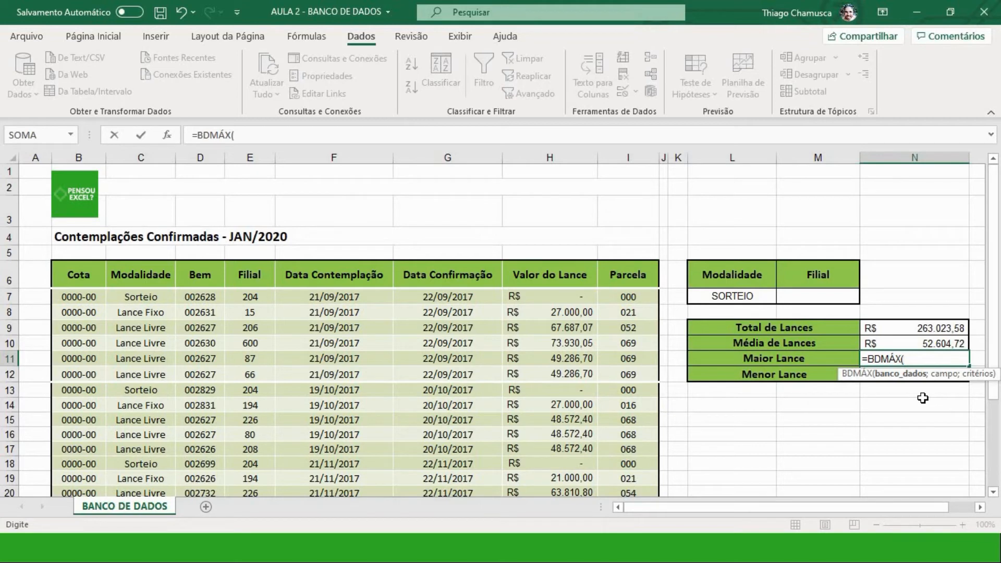
pyautogui.write('BD')
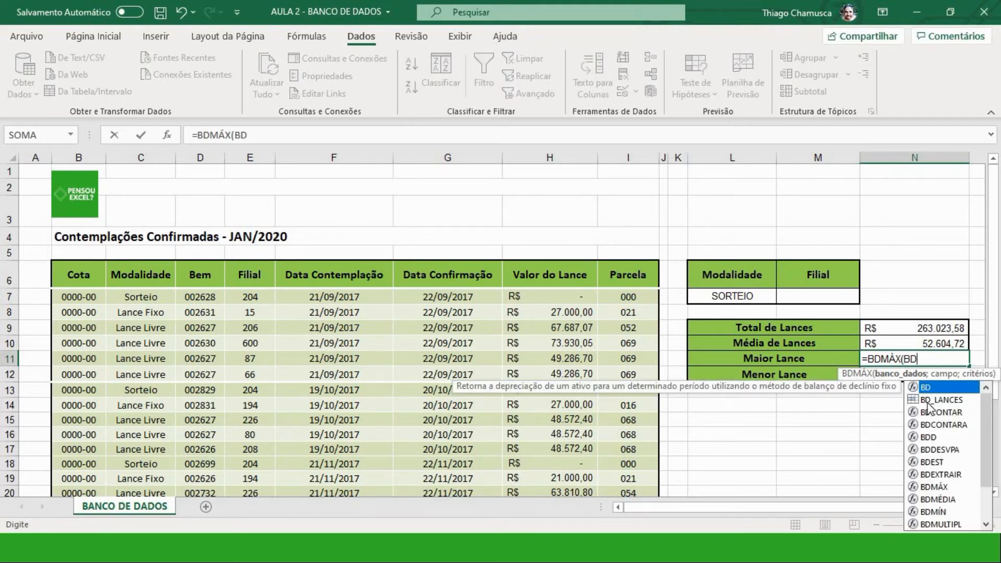
pyautogui.doubleClick(924, 399)
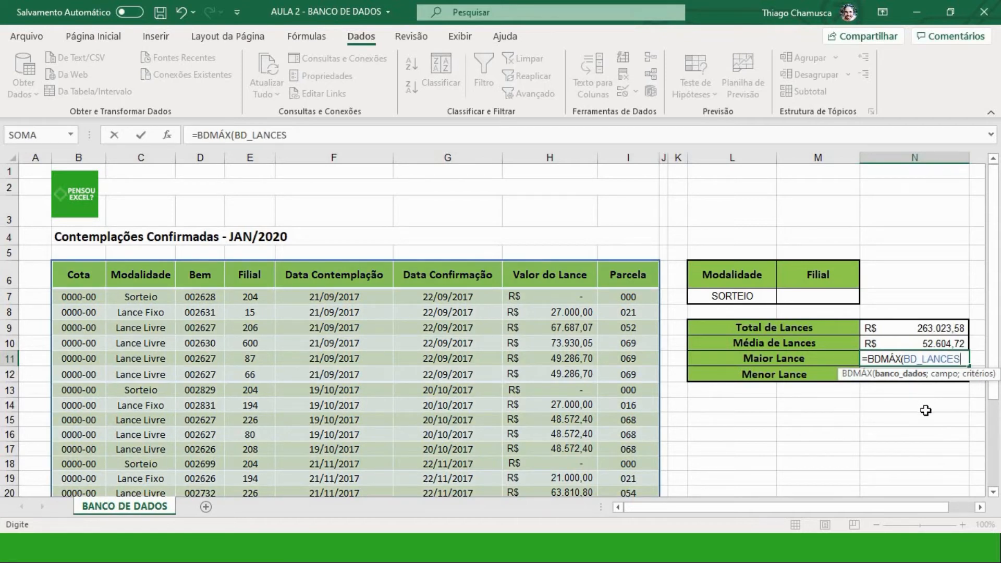
pyautogui.write(';7;CRI')
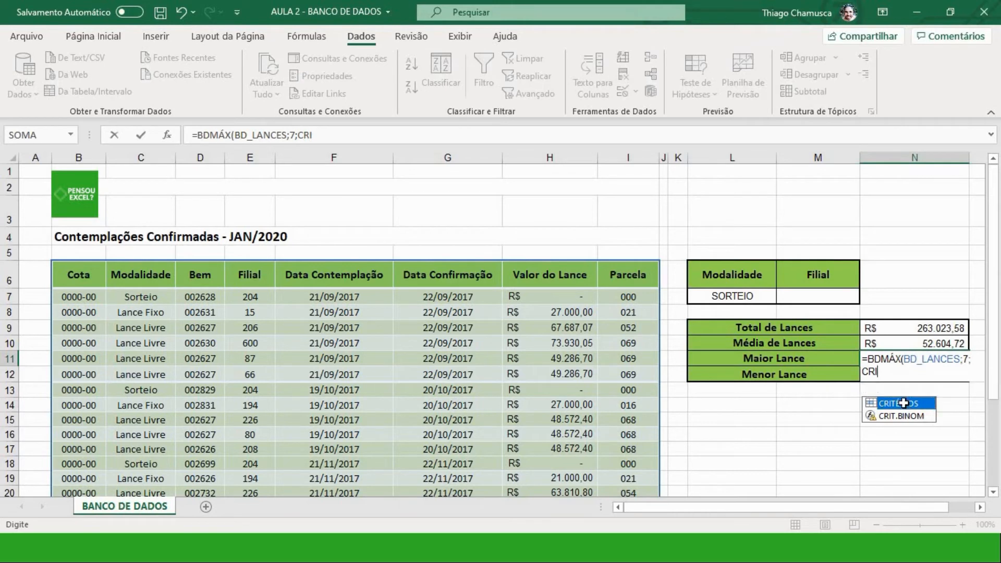
pyautogui.doubleClick(903, 403)
pyautogui.write(')')
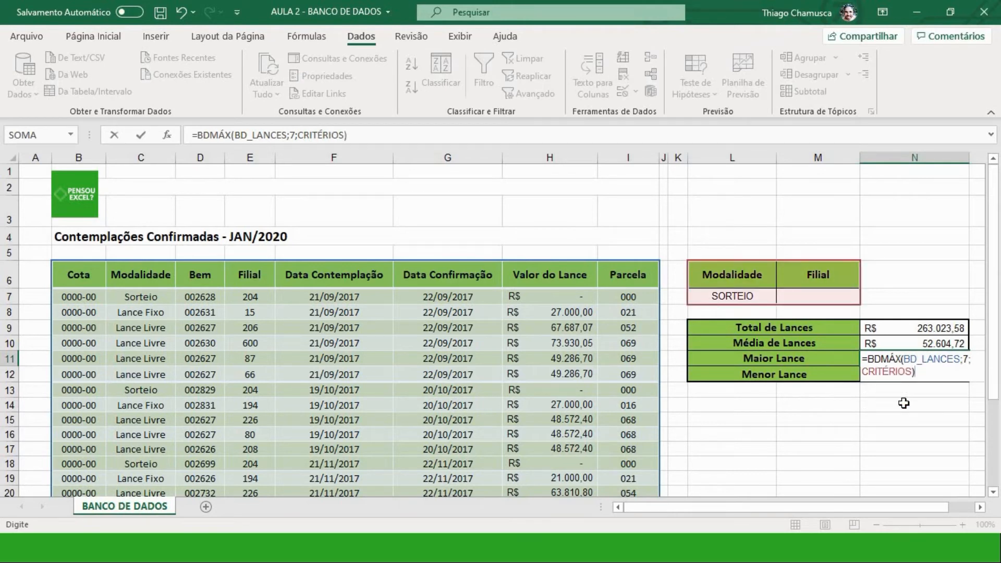
pyautogui.press('Return')
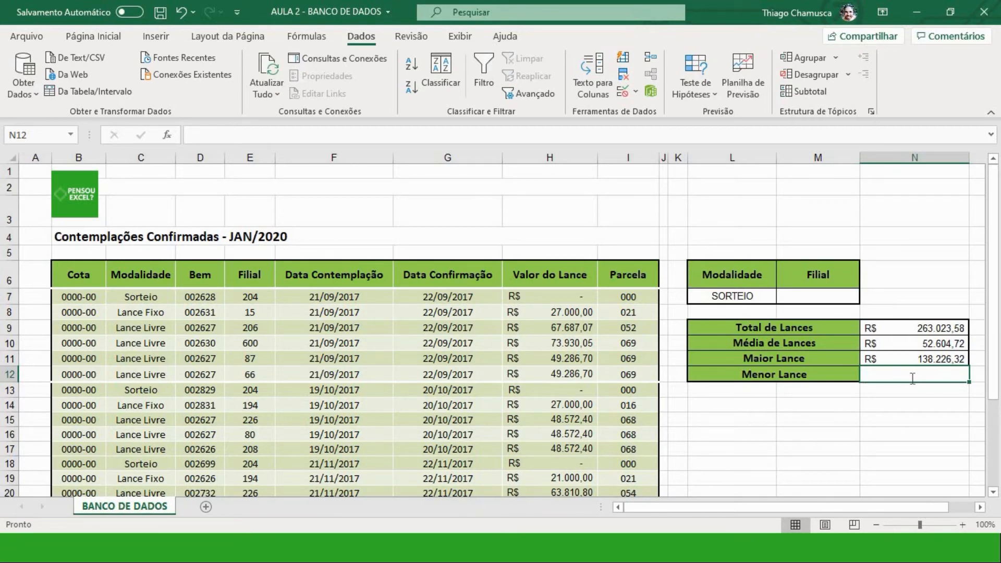
# Step: Calculate Menor Lance in N12 with =BDMÍN(BD_LANCES;7;CRITÉRIOS)
pyautogui.write('=BDM')
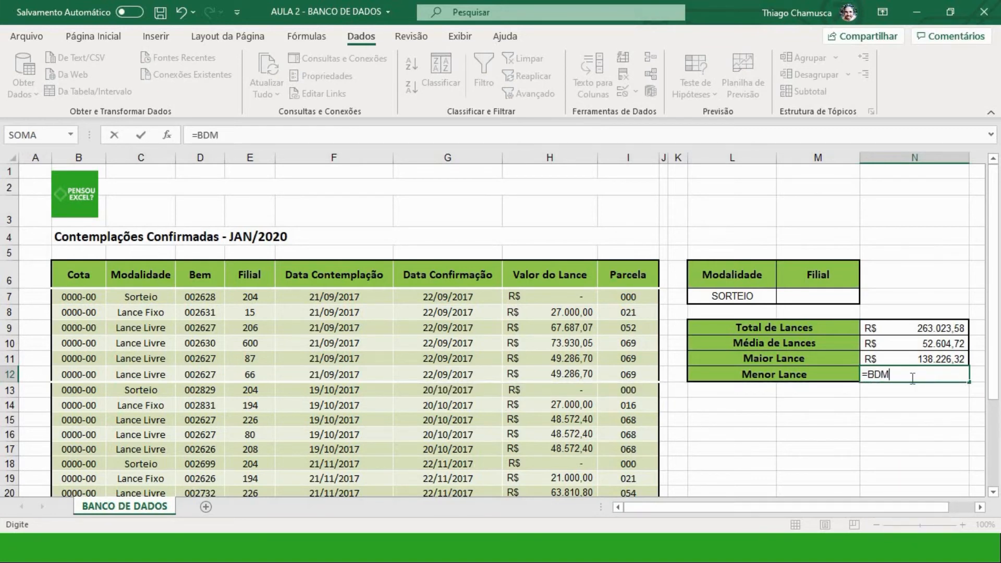
pyautogui.write('Í')
pyautogui.doubleClick(898, 391)
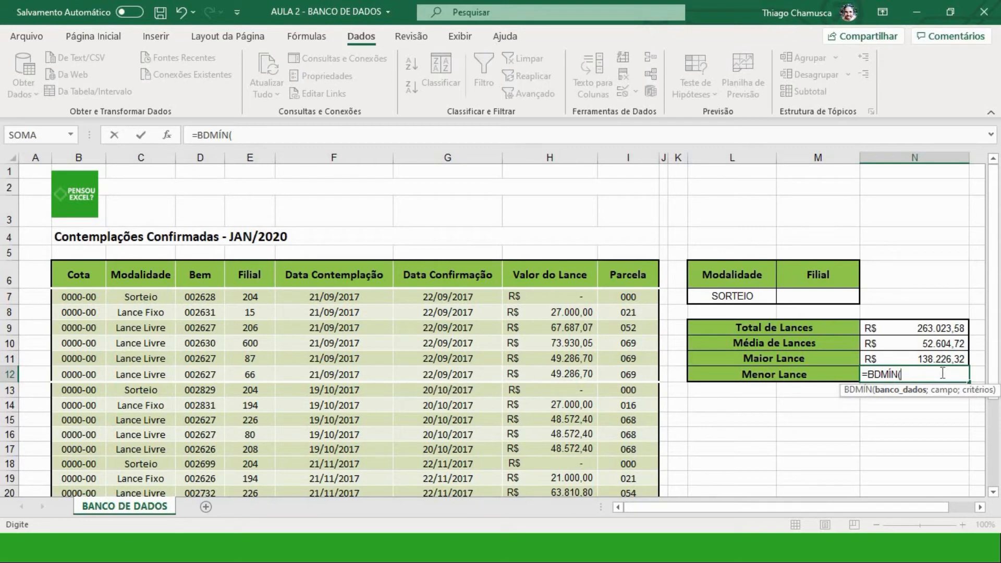
pyautogui.write('BD')
pyautogui.doubleClick(947, 404)
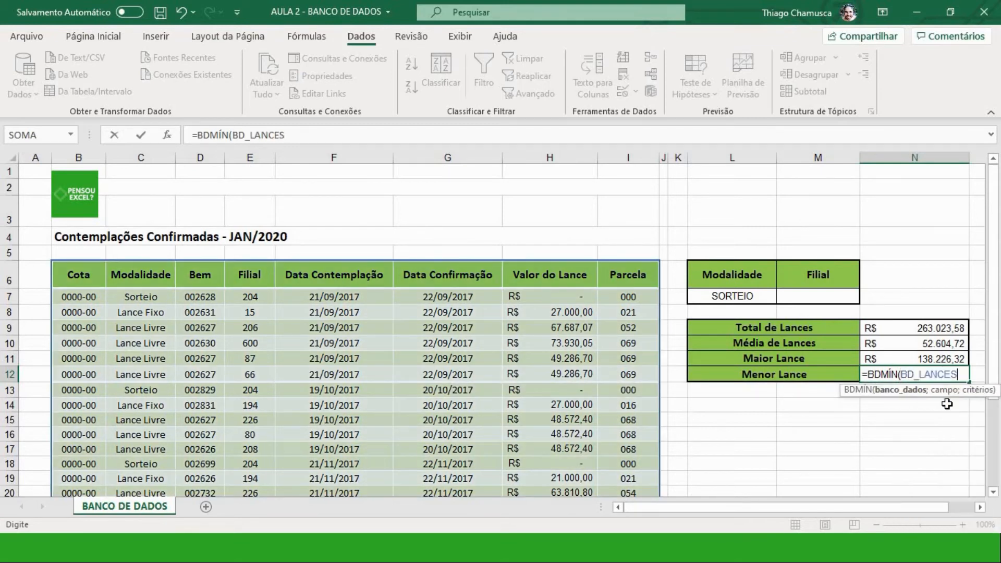
pyautogui.write(';7;')
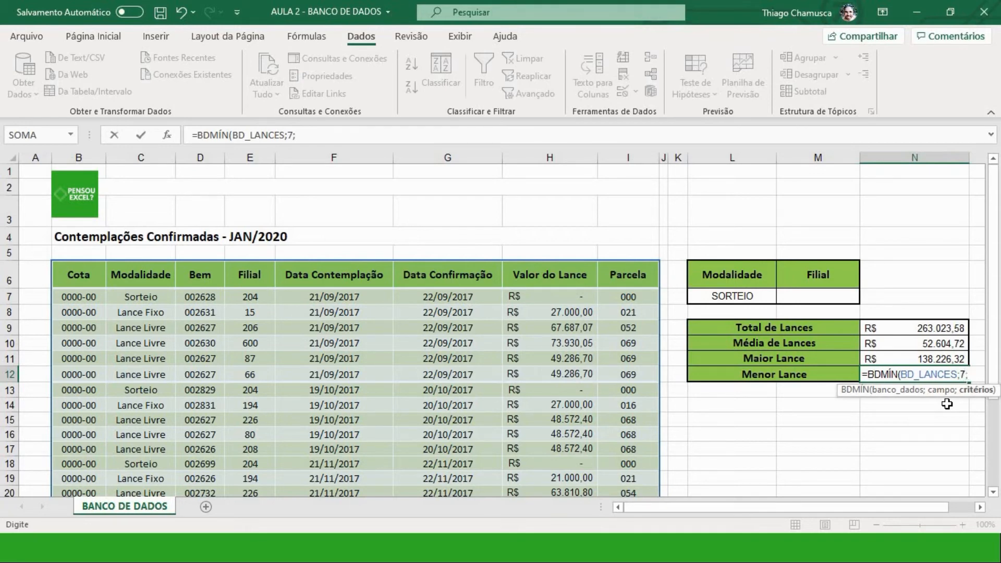
pyautogui.write('CR')
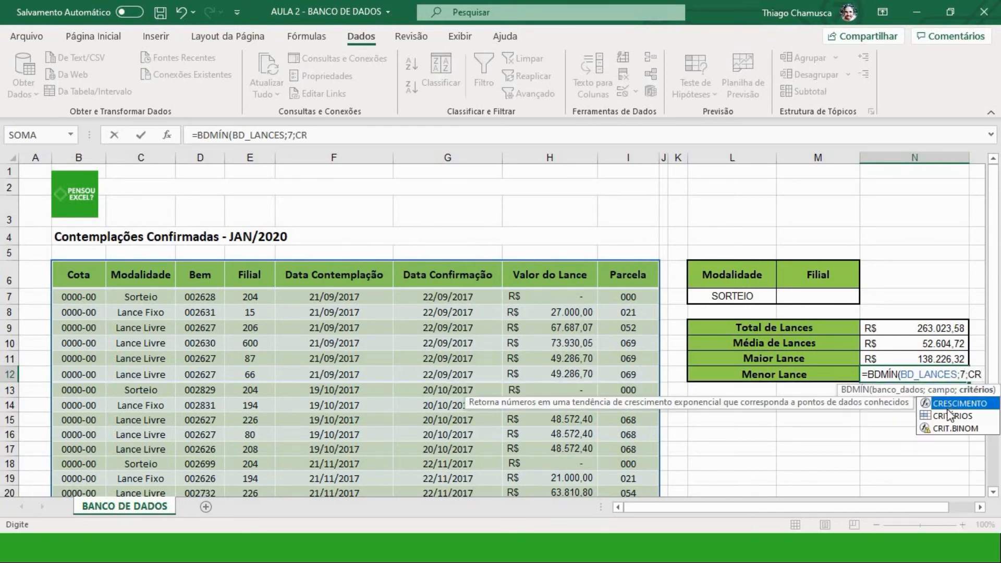
pyautogui.doubleClick(949, 417)
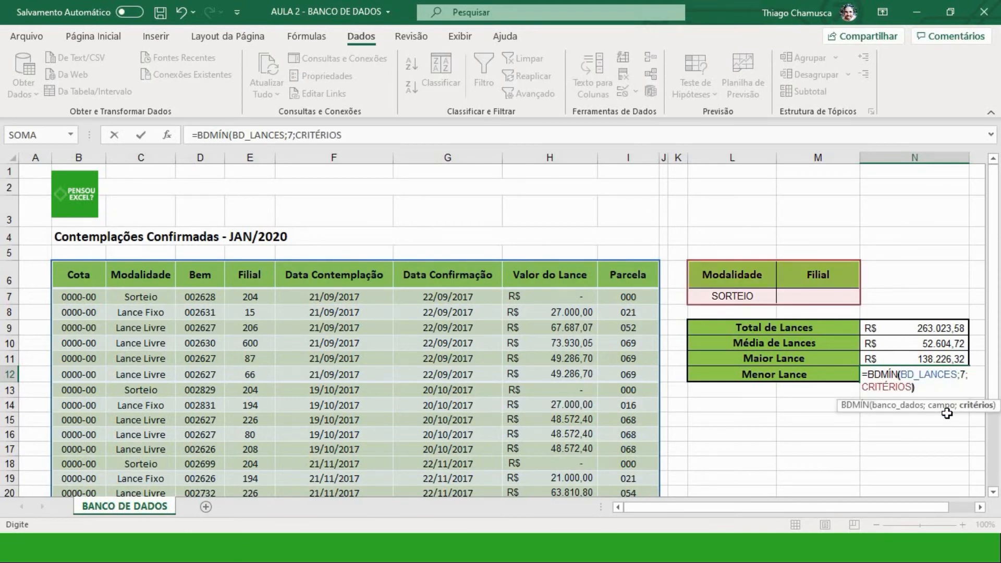
pyautogui.press('Return')
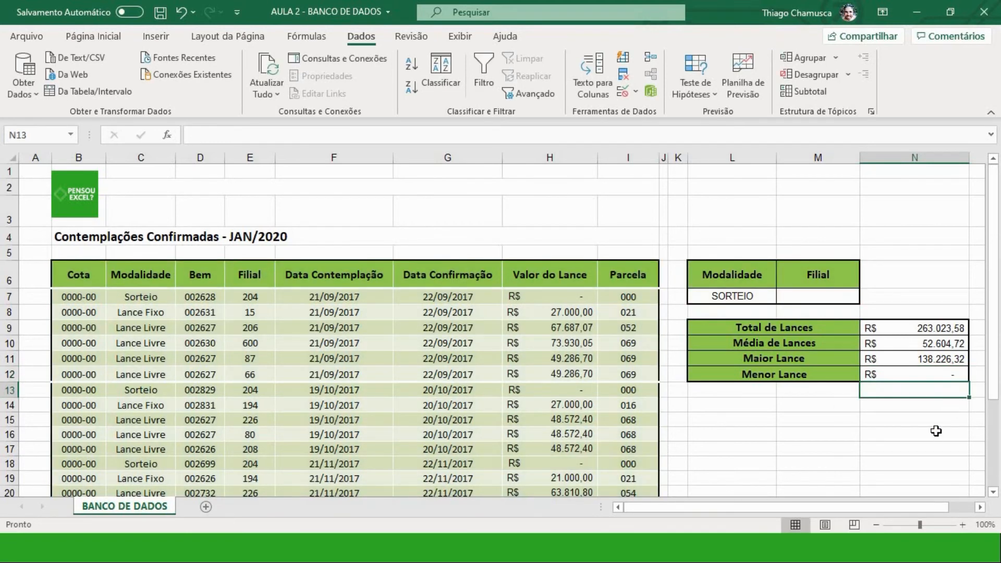
# Step: Check the Menor Lance result in N12 against the Sorteio rows of the bids table
pyautogui.click(914, 371)
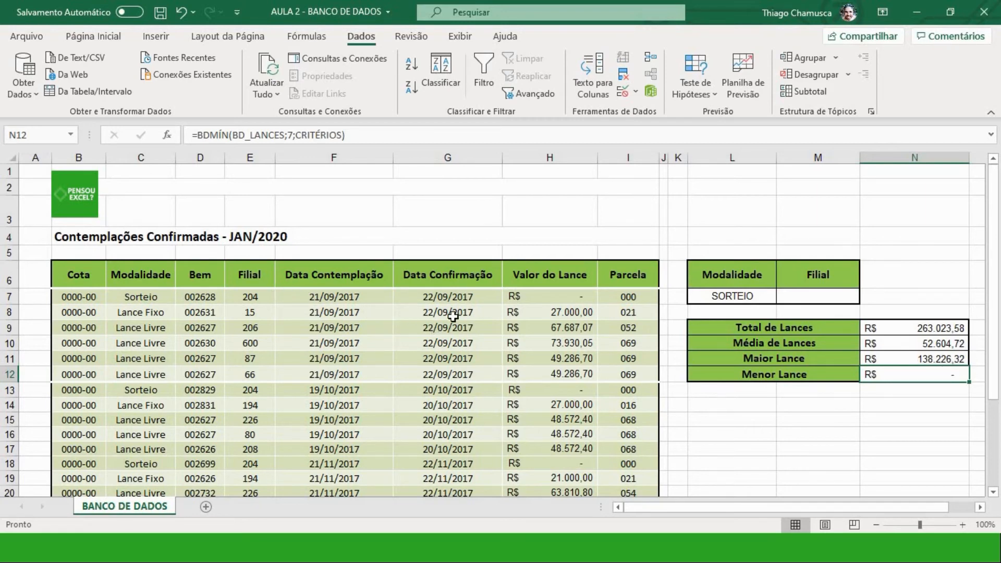
pyautogui.scroll(-1, 369, 344)
pyautogui.scroll(-1, 339, 353)
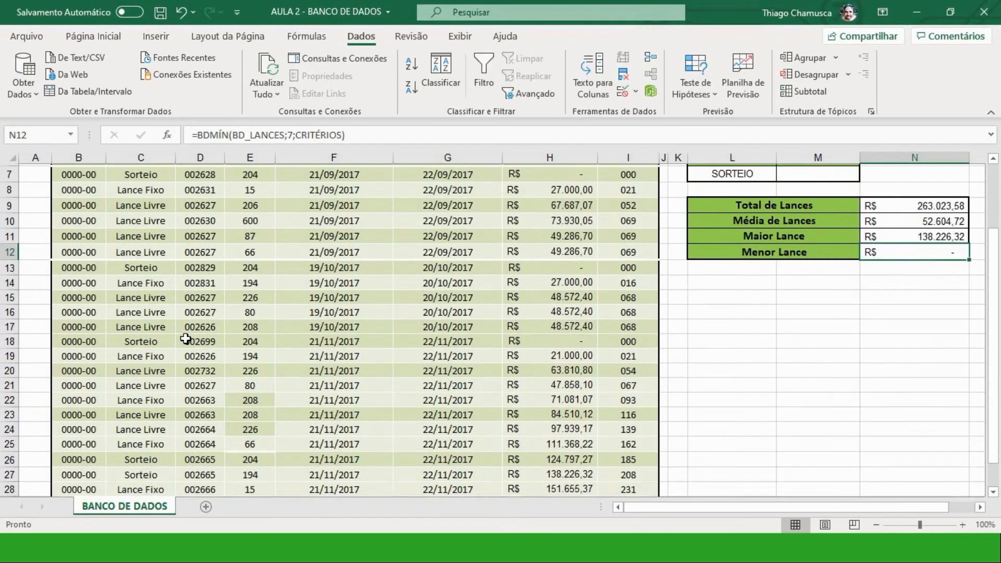
pyautogui.scroll(-1, 373, 370)
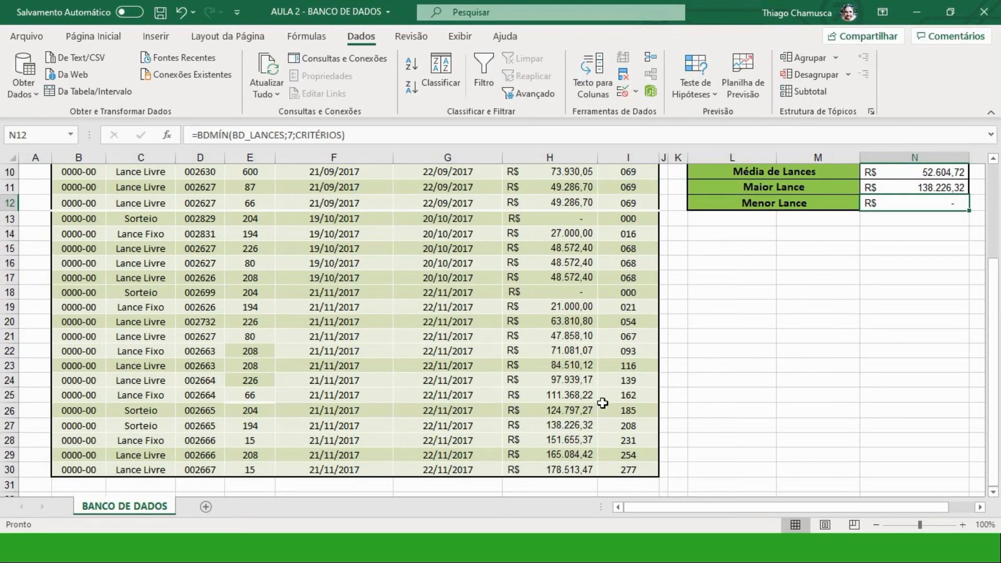
pyautogui.scroll(2, 629, 393)
pyautogui.scroll(1, 834, 359)
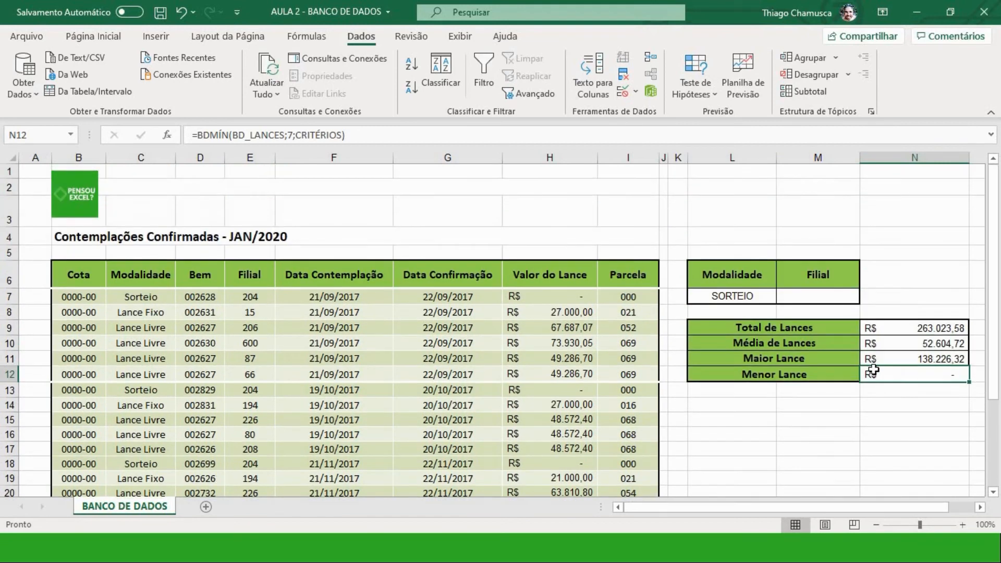
# Step: Clear the Modalidade criterion in L7 and review the arguments of the Menor Lance formula in N12
pyautogui.moveTo(745, 295); pyautogui.dragTo(801, 301)
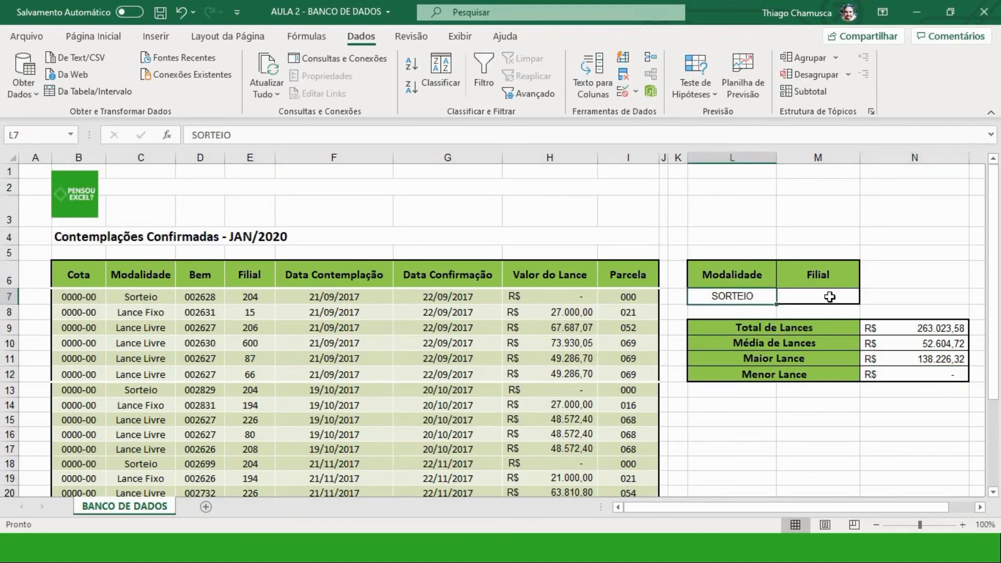
pyautogui.press('Delete')
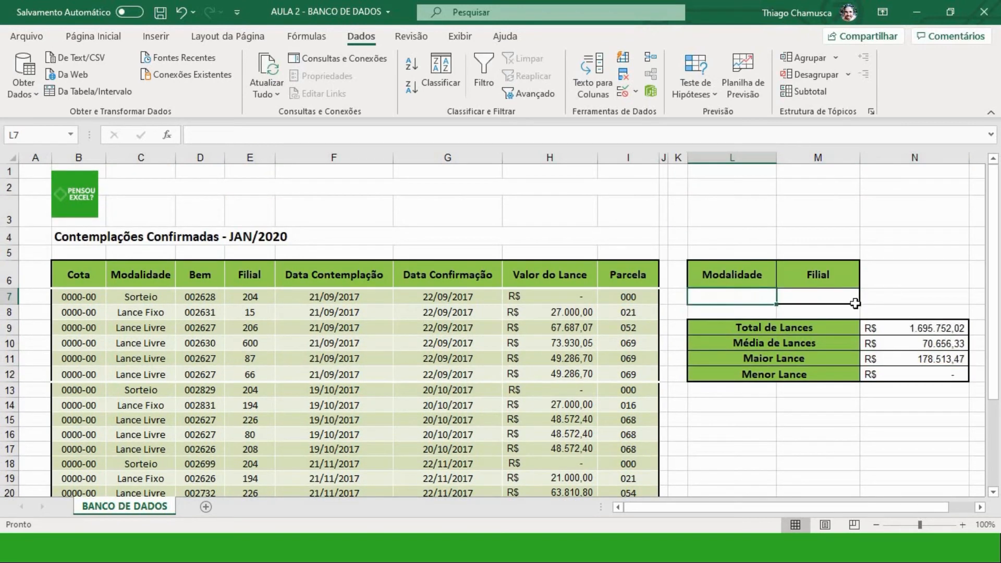
pyautogui.click(913, 373)
pyautogui.doubleClick(913, 373)
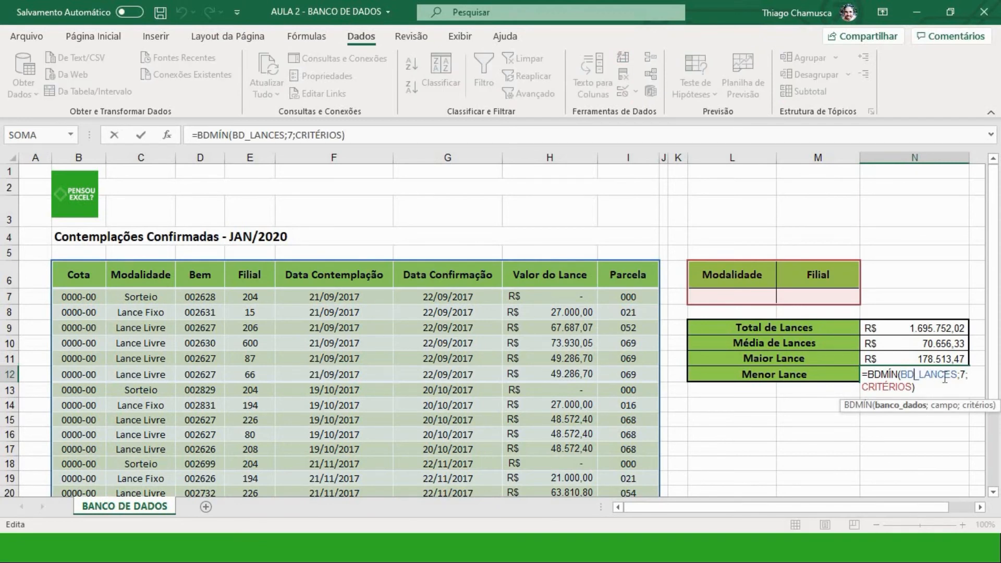
pyautogui.press('Escape')
# Step: Set the Filial criterion in M7 to 194
pyautogui.click(832, 296)
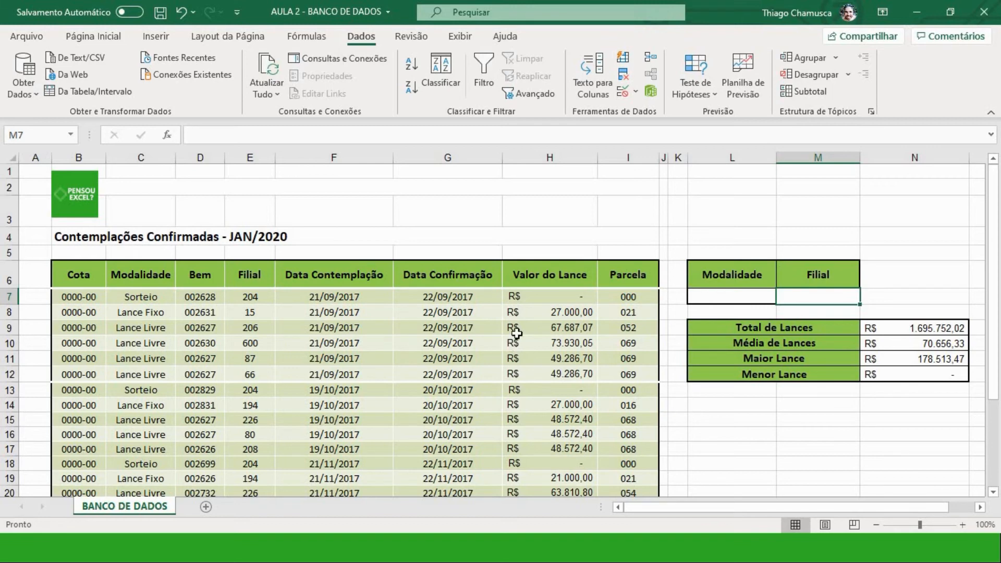
pyautogui.write('194')
pyautogui.press('Return')
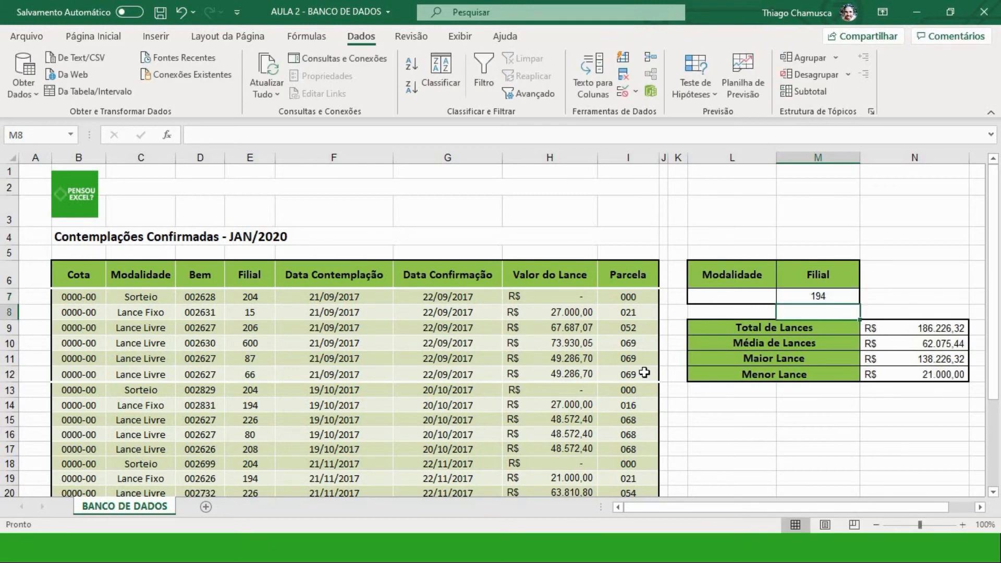
# Step: Compare the Menor Lance, Maior Lance and Média de Lances results with the Filial 194 bids in the Valor do Lance column
pyautogui.click(944, 377)
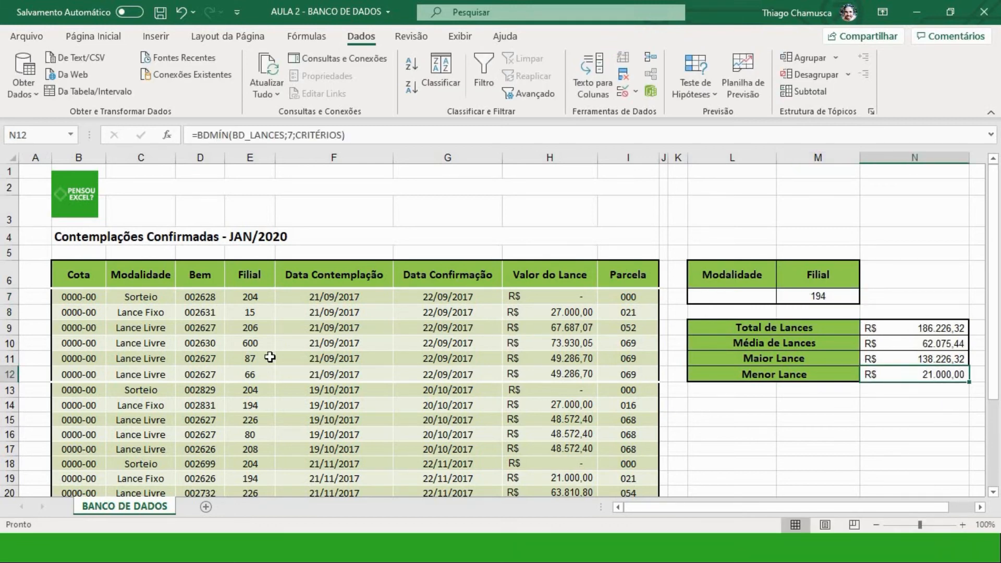
pyautogui.scroll(-2, 262, 370)
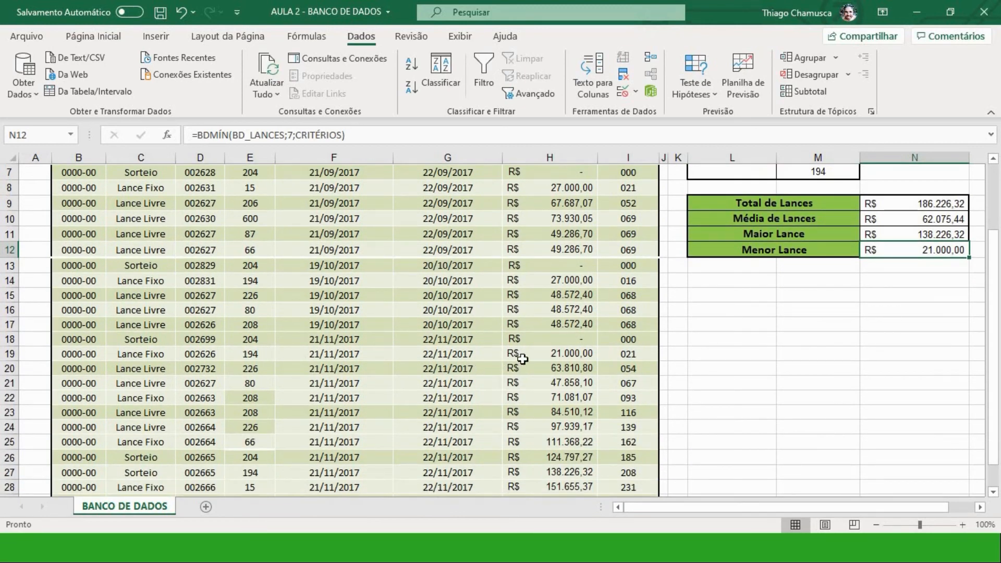
pyautogui.click(542, 353)
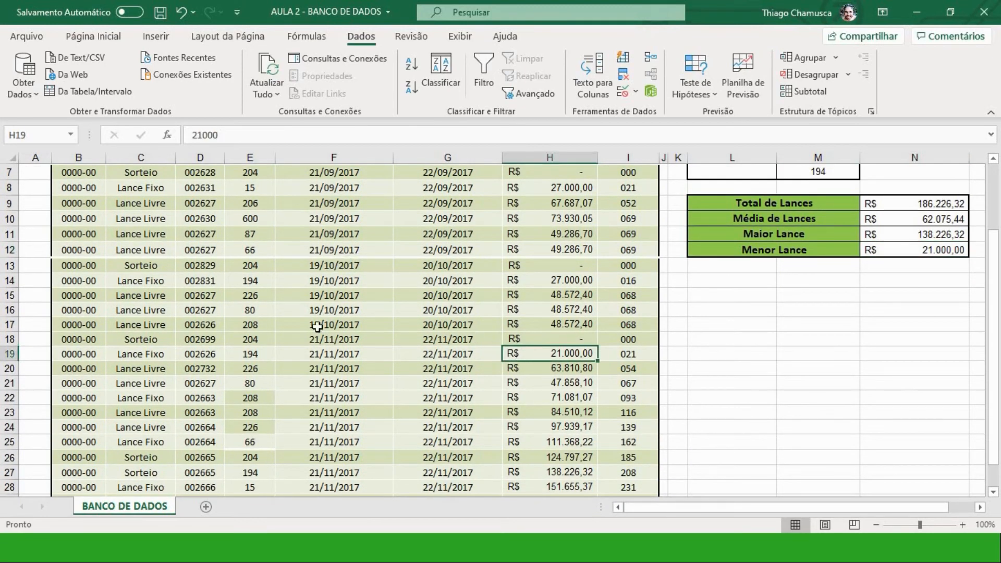
pyautogui.click(534, 281)
pyautogui.scroll(-1, 480, 313)
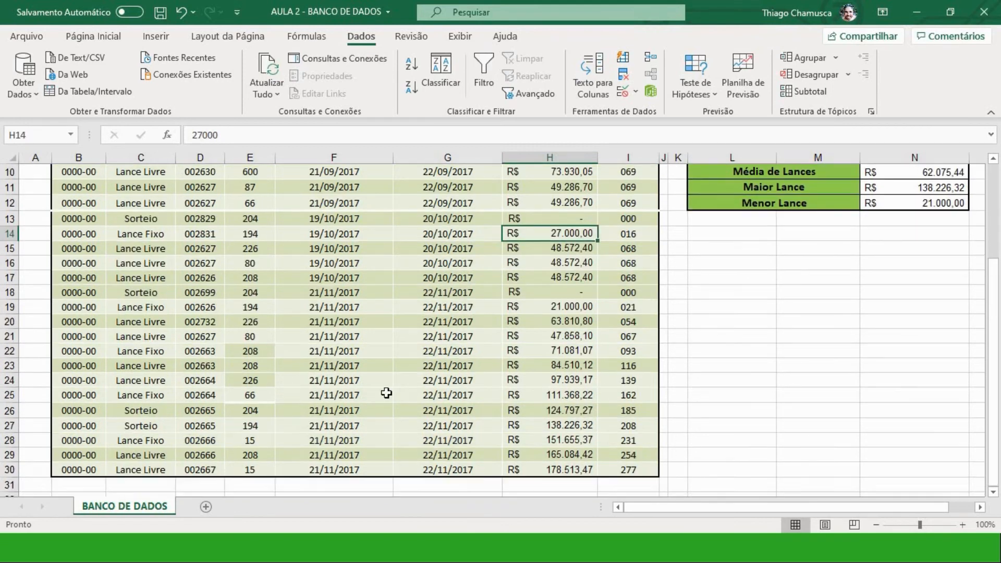
pyautogui.click(583, 428)
pyautogui.scroll(2, 518, 380)
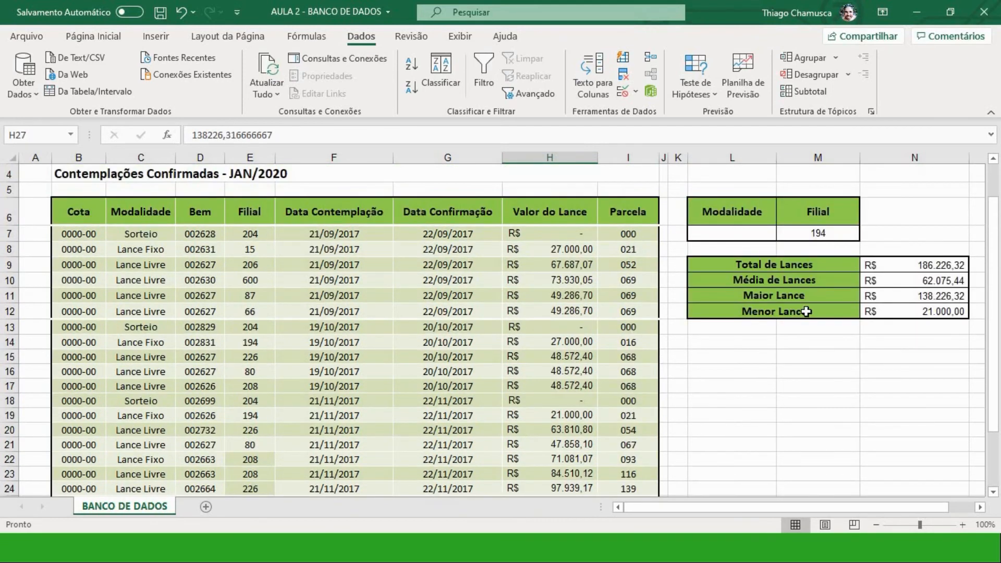
pyautogui.click(918, 284)
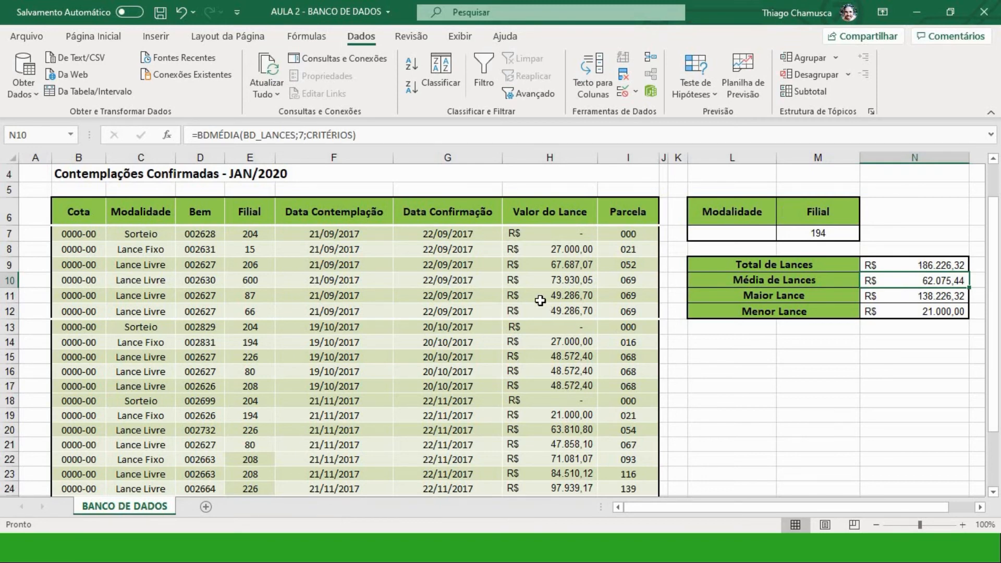
# Step: Review the workbook's defined names and the criteria range L6:M7 with its Modalidade and Filial cells
pyautogui.scroll(1, 540, 300)
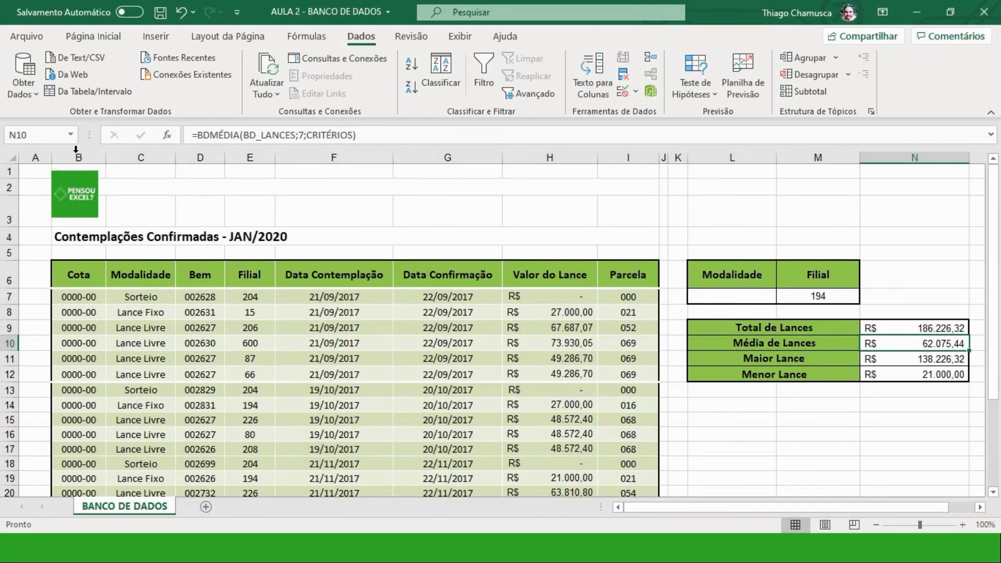
pyautogui.click(68, 137)
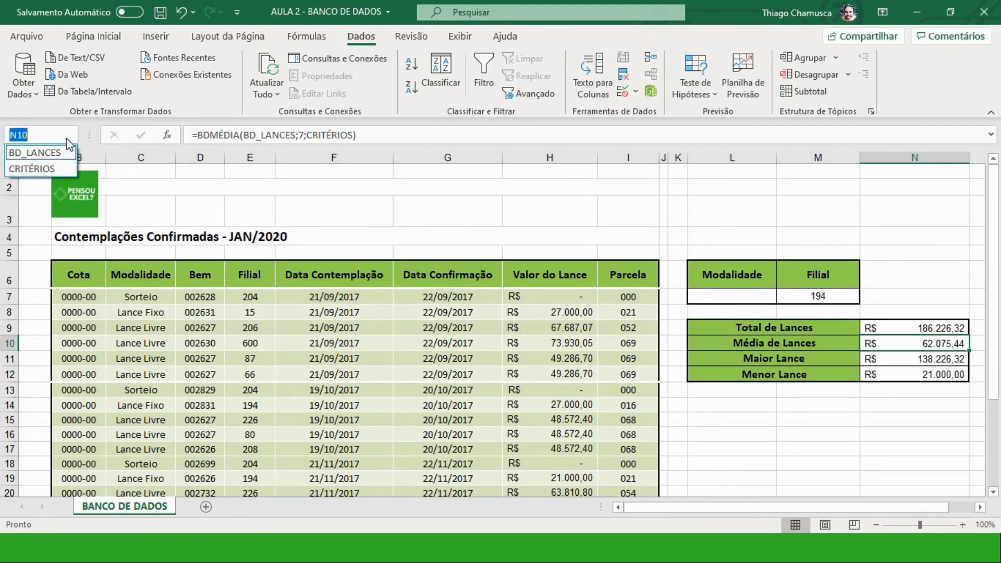
pyautogui.press('Escape')
pyautogui.moveTo(748, 271); pyautogui.dragTo(805, 280)
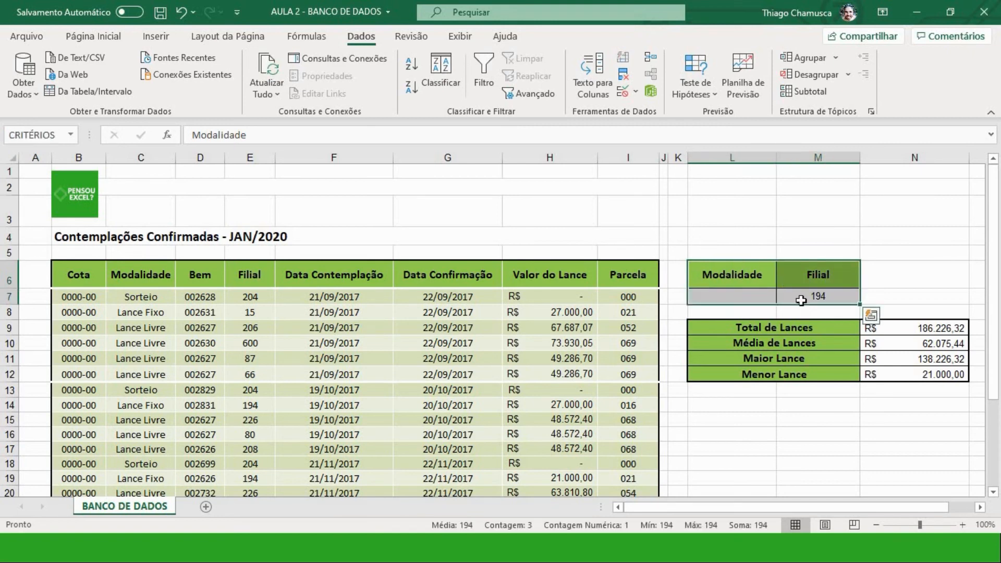
pyautogui.click(801, 301)
pyautogui.click(708, 296)
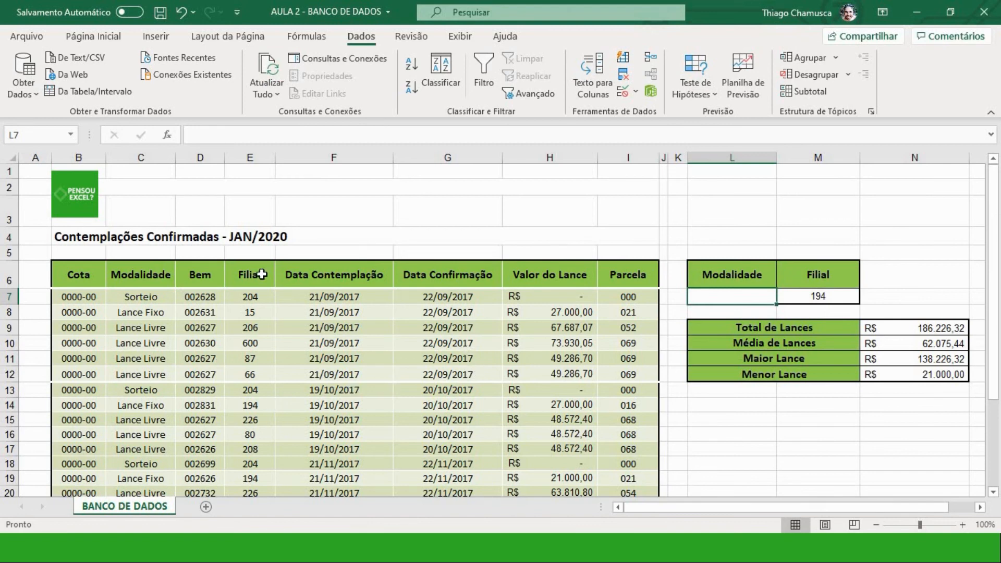
pyautogui.scroll(-1, 356, 330)
pyautogui.scroll(1, 356, 331)
# Step: Switch to the PowerPoint slide show and advance past the Banco de Dados slide to the Pensou Excel? slide
pyautogui.hotkey('alt', 'Tab')
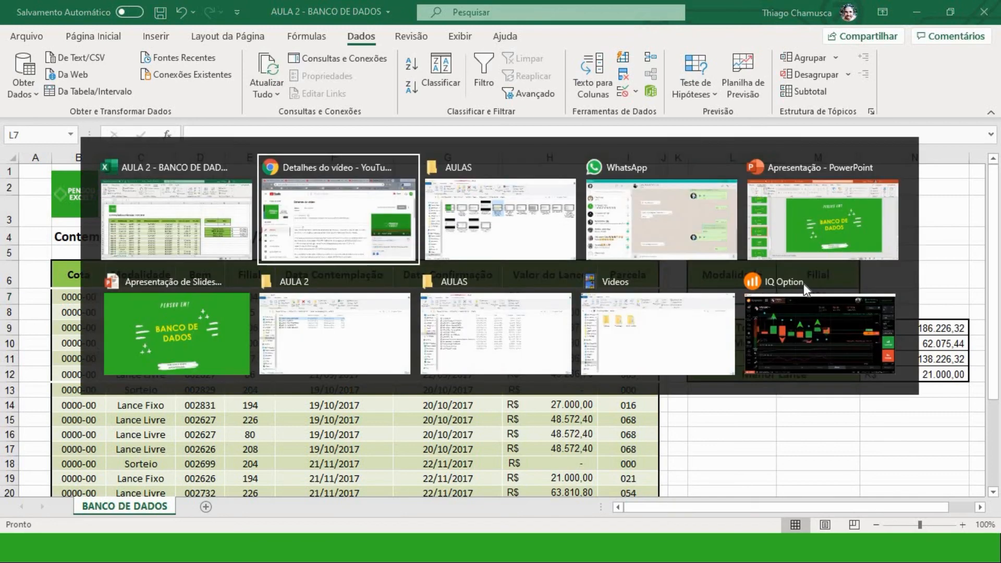
pyautogui.hotkey('alt', 'Tab')
pyautogui.hotkey('alt', 'Tab')
pyautogui.hotkey('alt', 'Tab')
pyautogui.hotkey('alt', 'Tab')
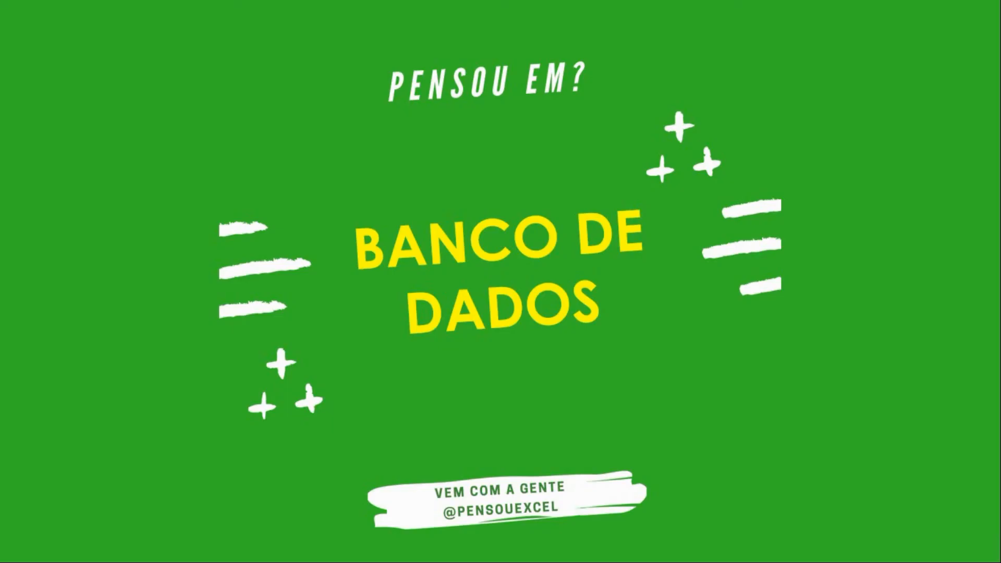
pyautogui.press('Right')
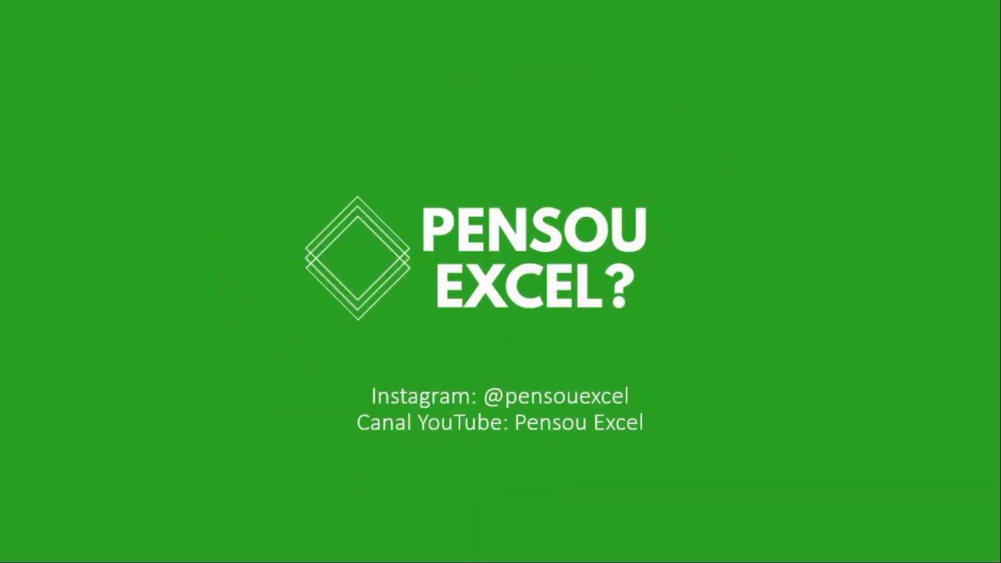